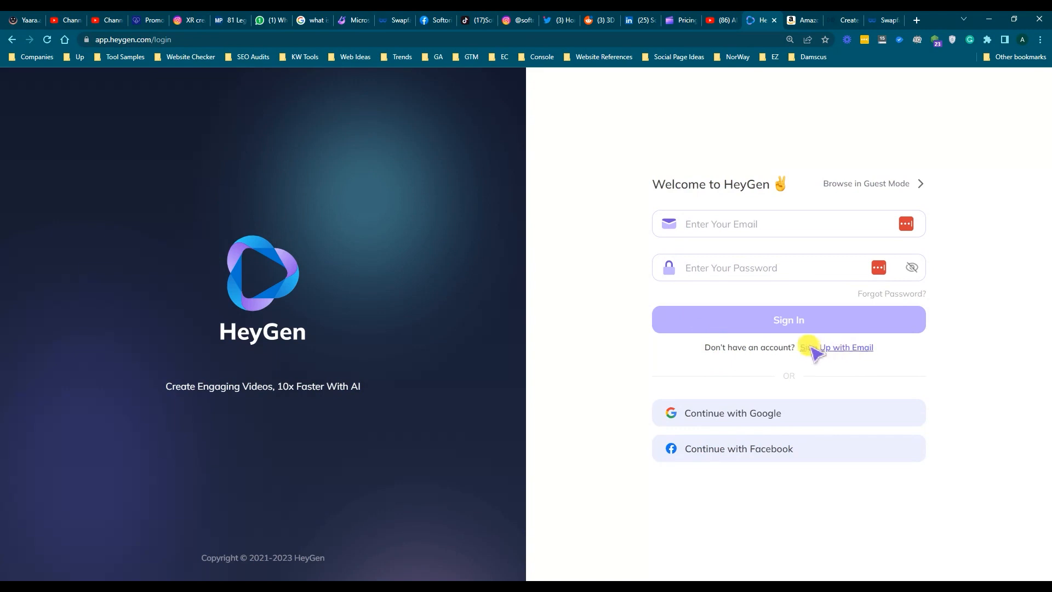
# Start an email sign-up, paste the account's e-mail address, and request a verification code.
pyautogui.click(813, 346)
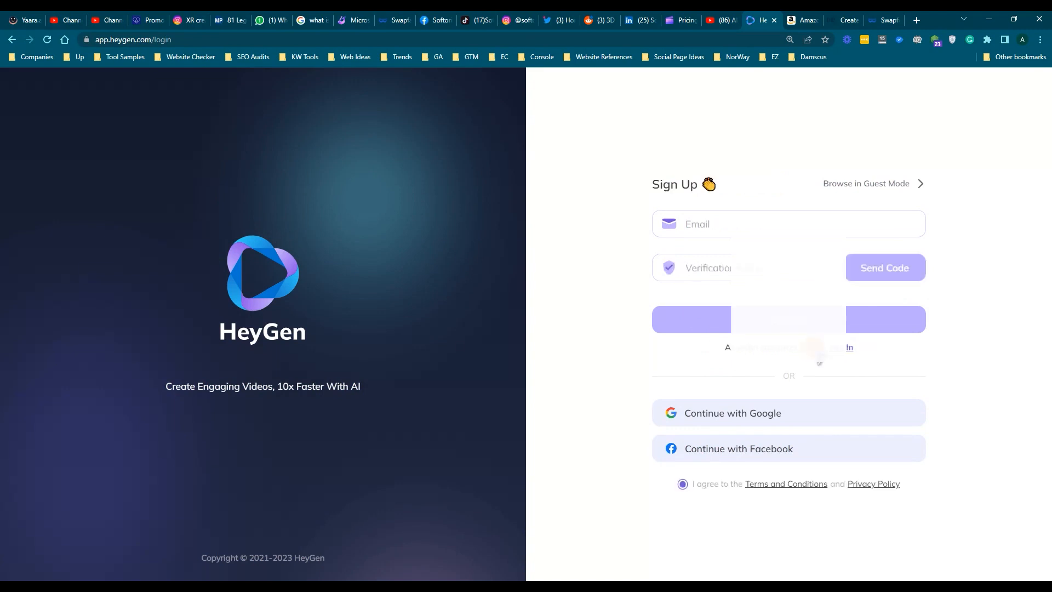
pyautogui.click(704, 227)
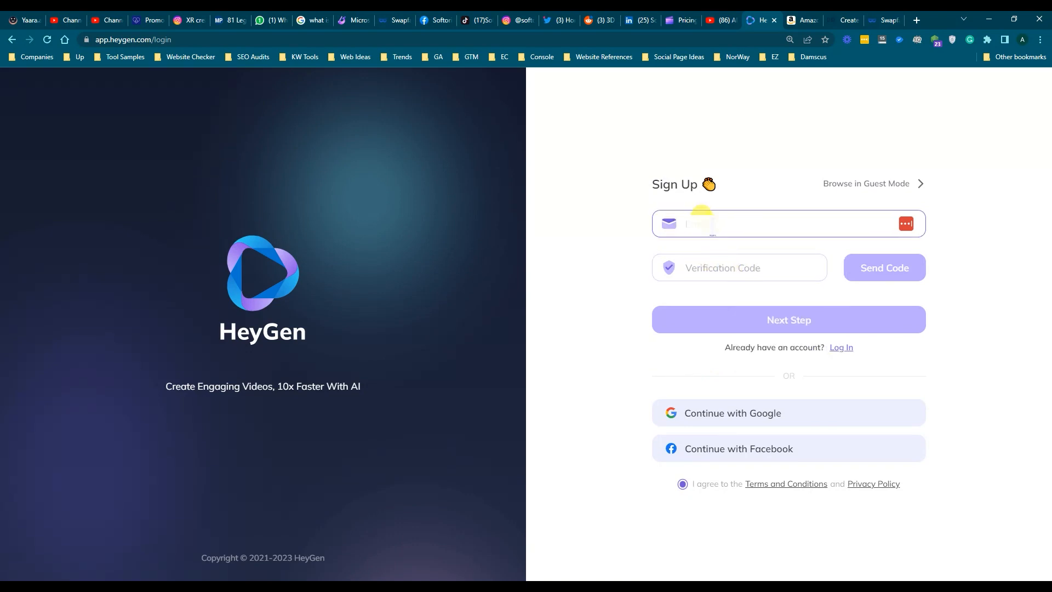
pyautogui.rightClick(705, 232)
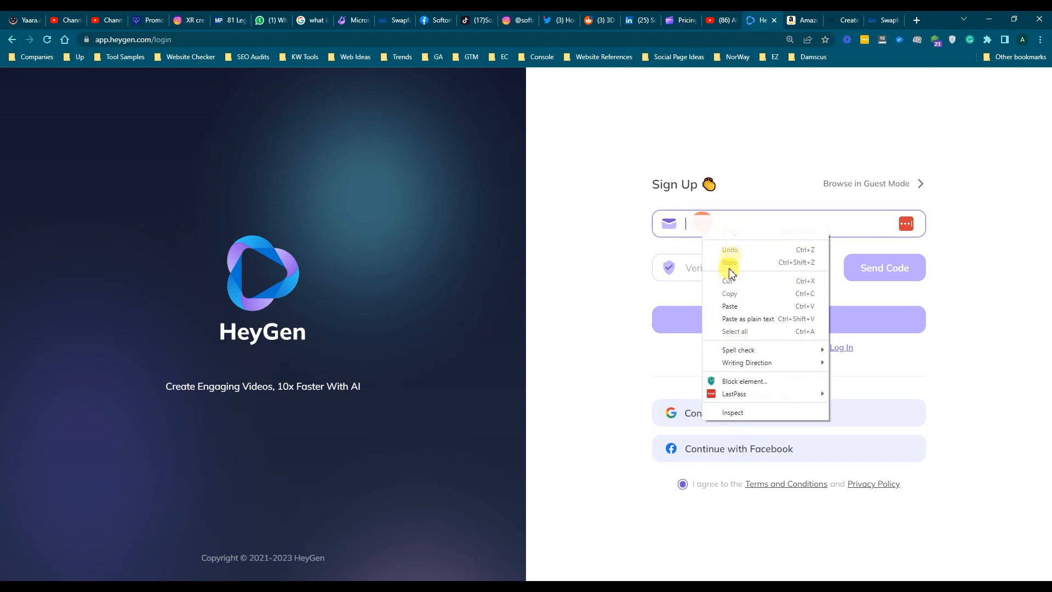
pyautogui.click(732, 307)
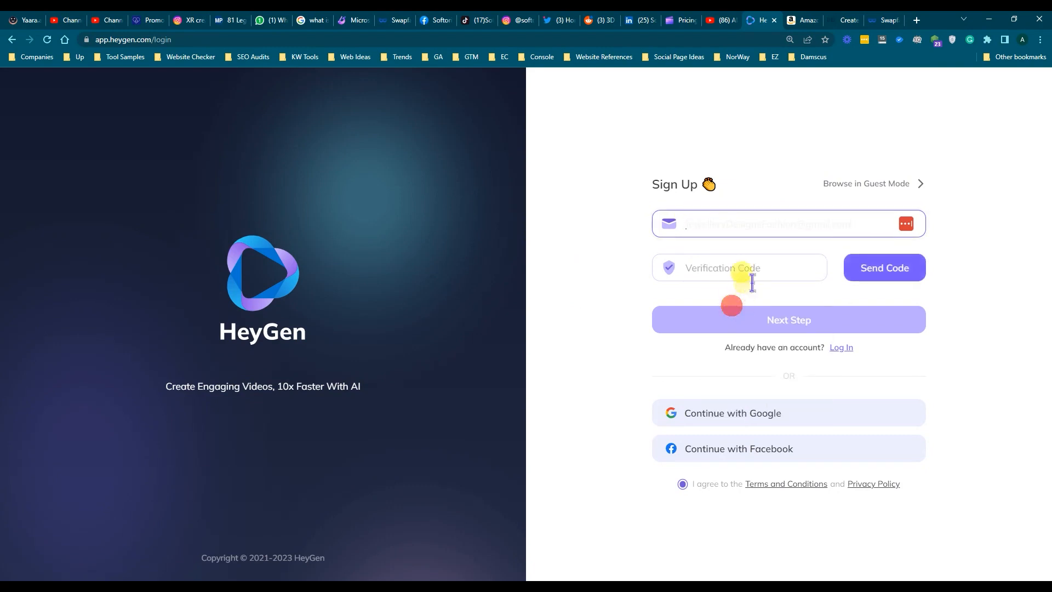
pyautogui.click(876, 269)
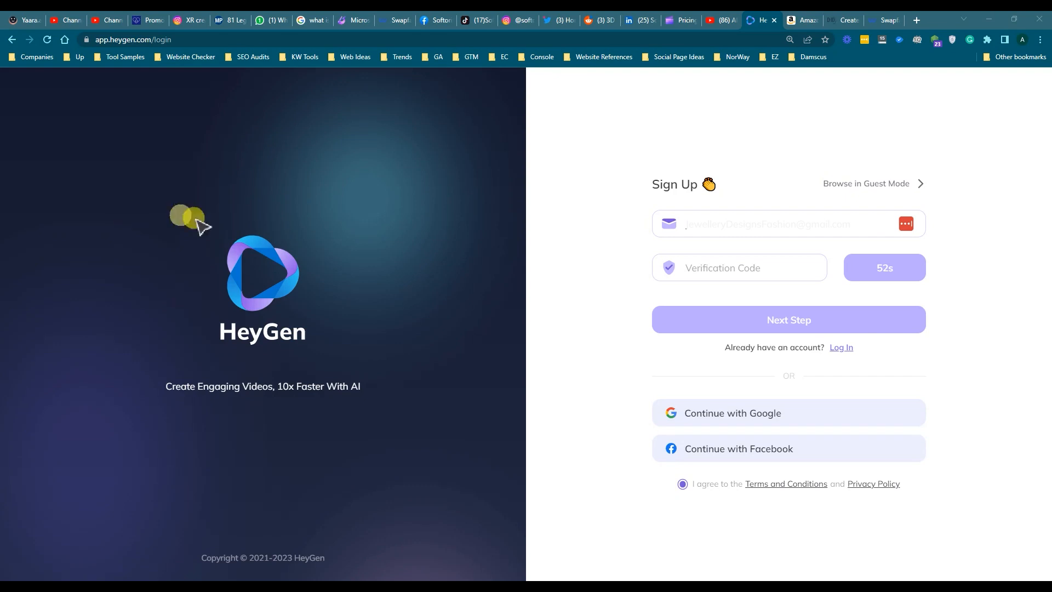
# Enter the received verification code and continue to the last sign-up stage.
pyautogui.click(706, 267)
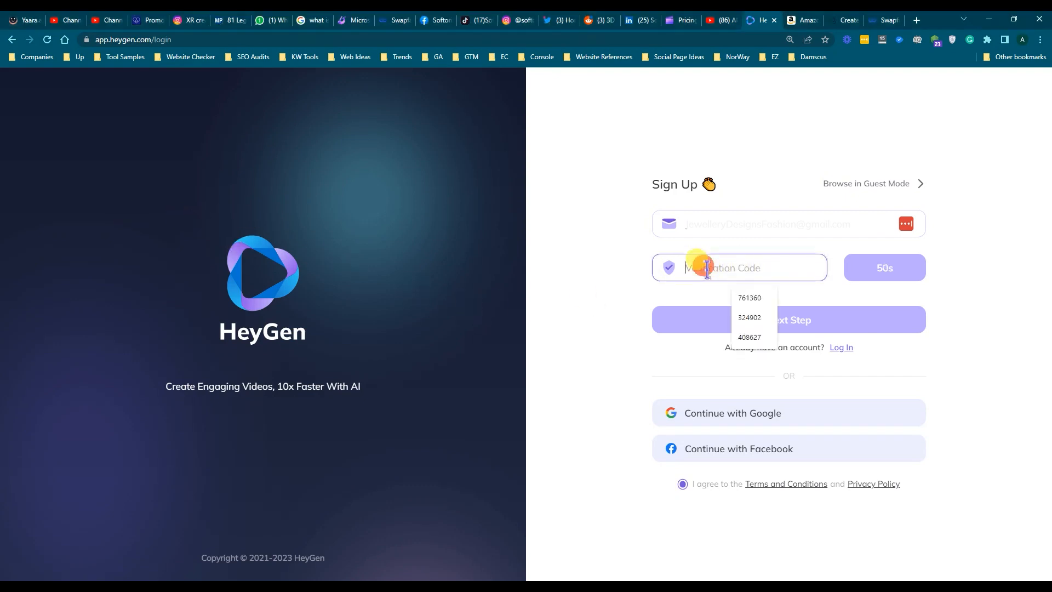
pyautogui.rightClick(734, 270)
pyautogui.click(760, 354)
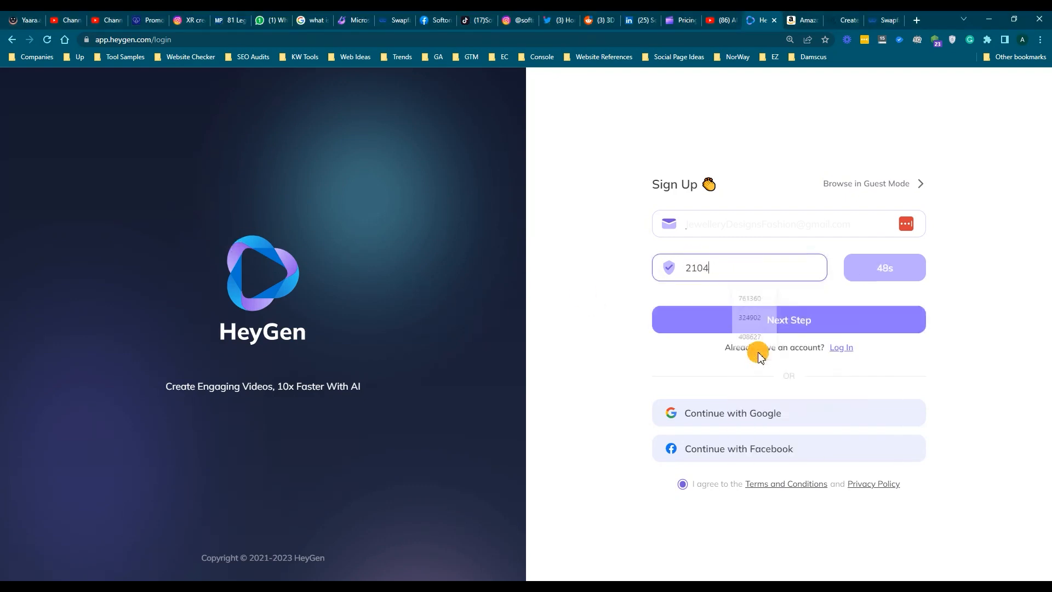
pyautogui.click(773, 321)
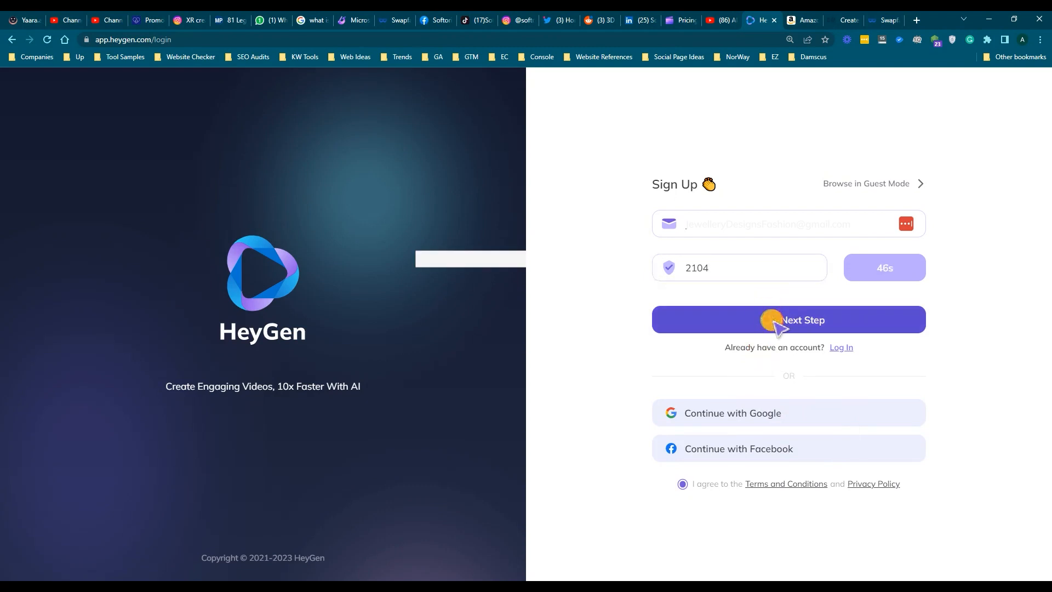
# Enter and confirm the new account password, and complete the registration.
pyautogui.click(465, 290)
pyautogui.click(465, 296)
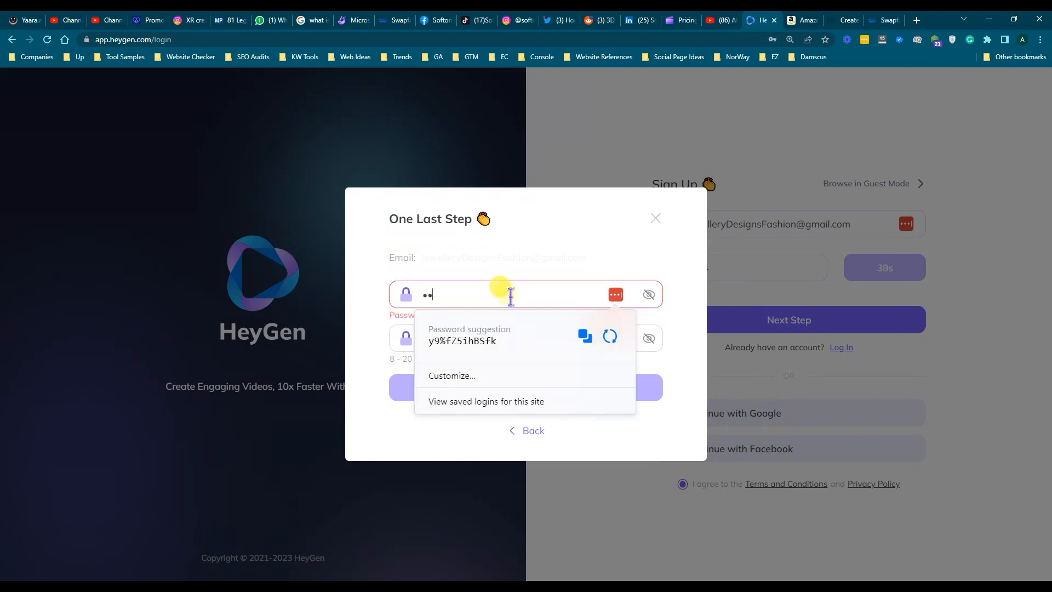
pyautogui.write('•••••••••')
pyautogui.click(451, 339)
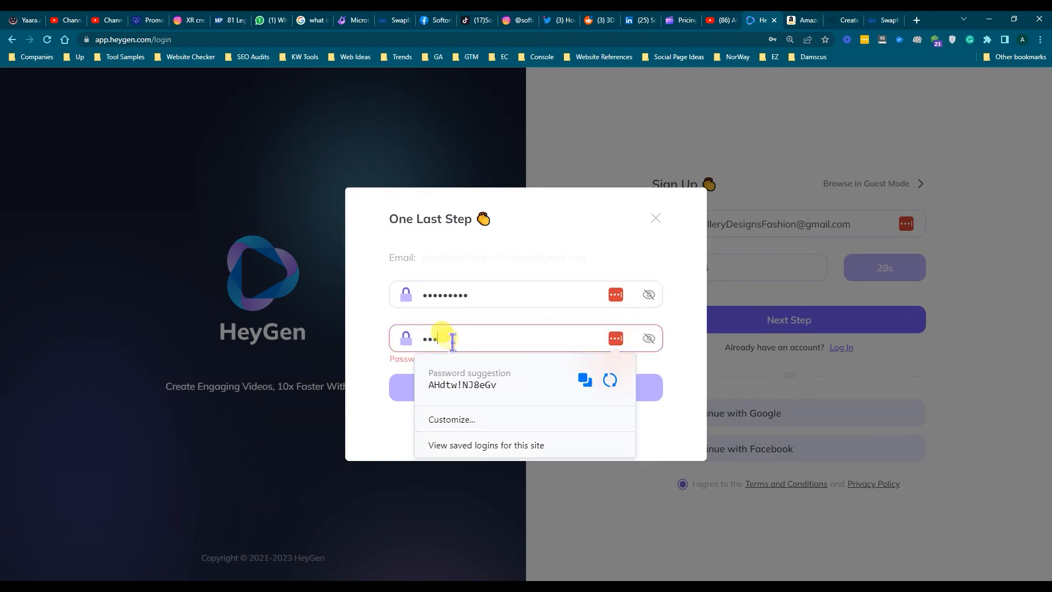
pyautogui.write('••')
pyautogui.click(559, 387)
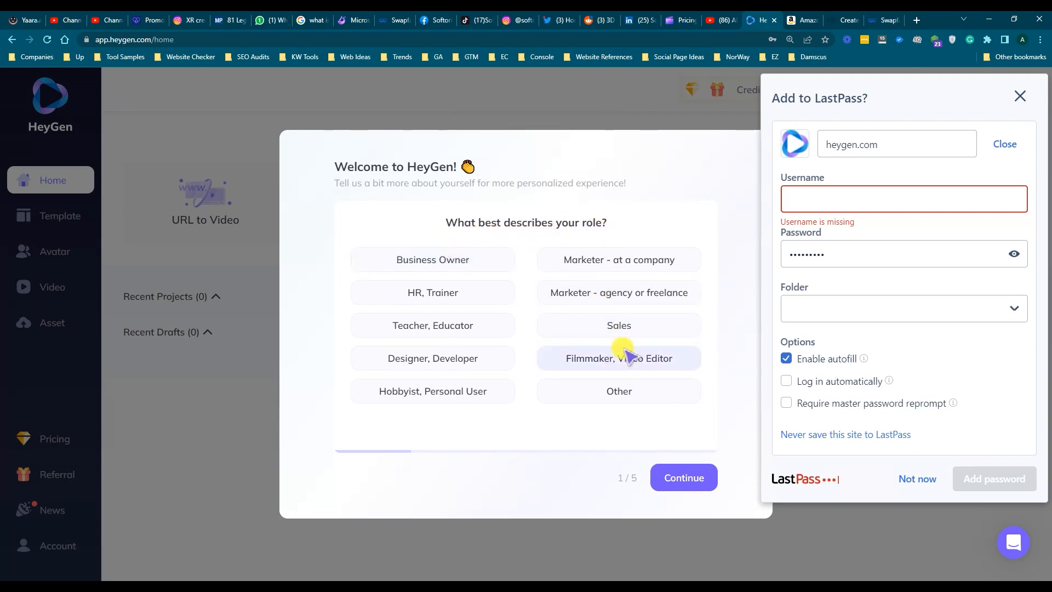
# Answer the onboarding questions with Business Owner as role, Marketing Agency as industry and Only me as company size.
pyautogui.click(450, 266)
pyautogui.click(674, 478)
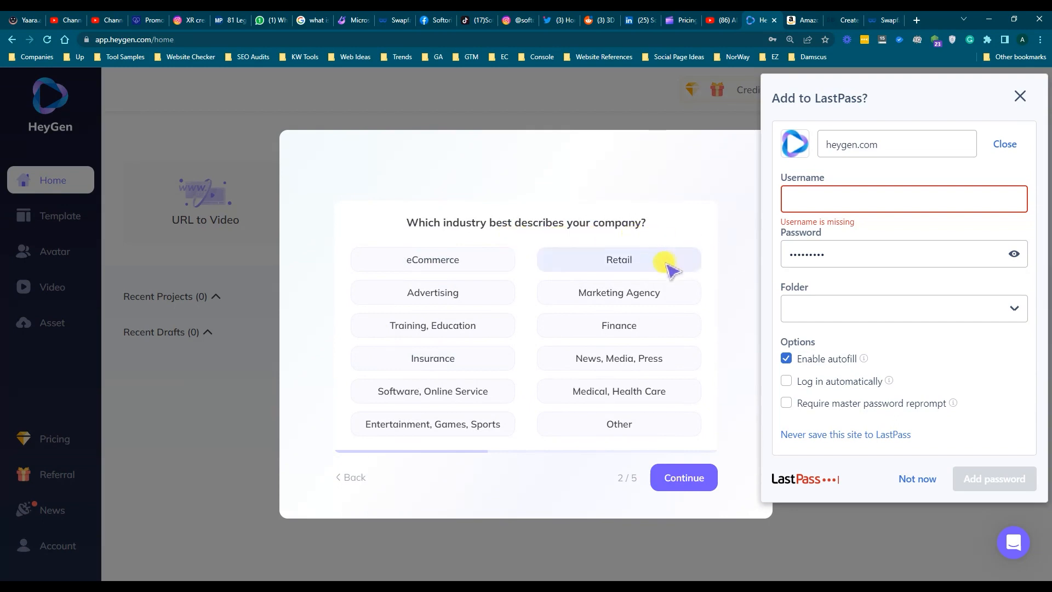
pyautogui.click(613, 291)
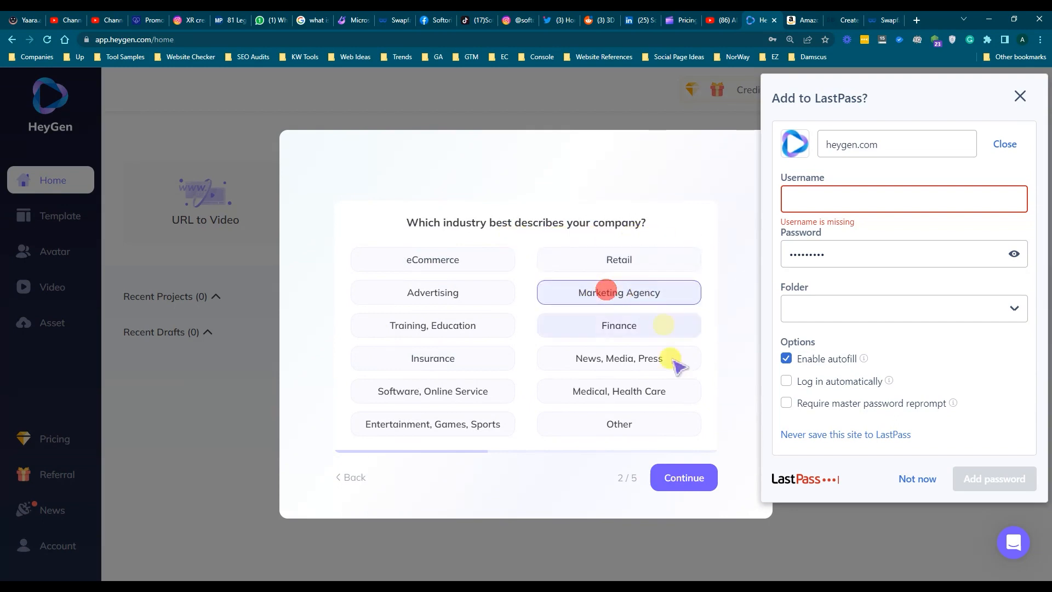
pyautogui.click(679, 479)
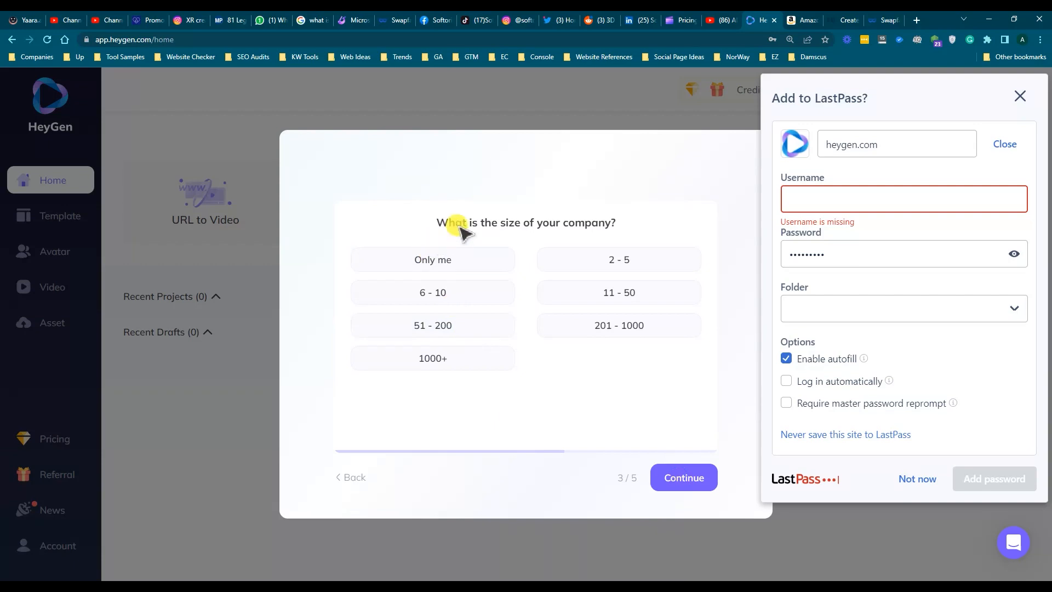
pyautogui.click(443, 261)
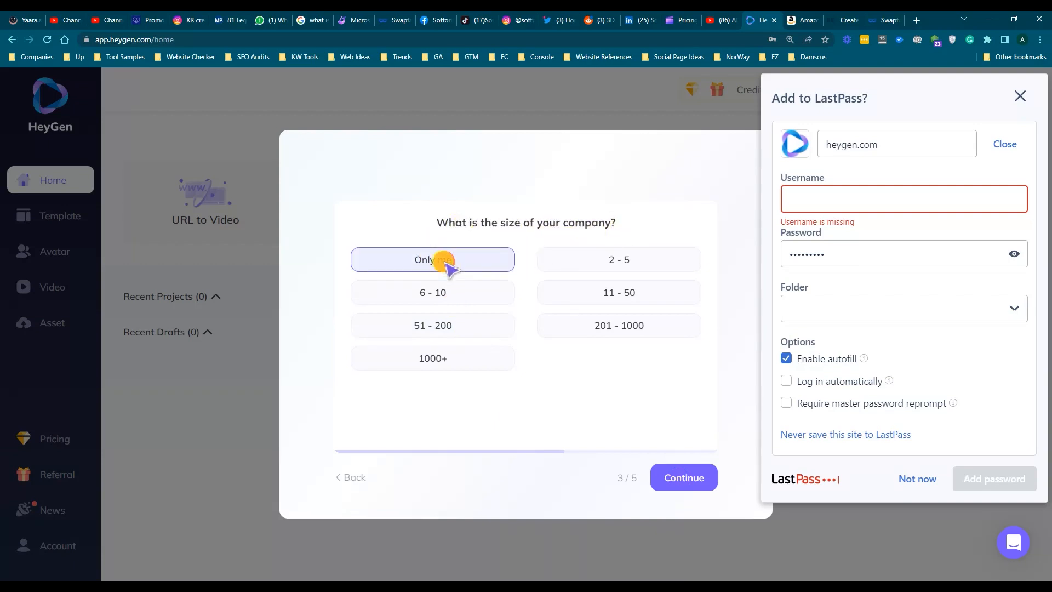
pyautogui.click(685, 470)
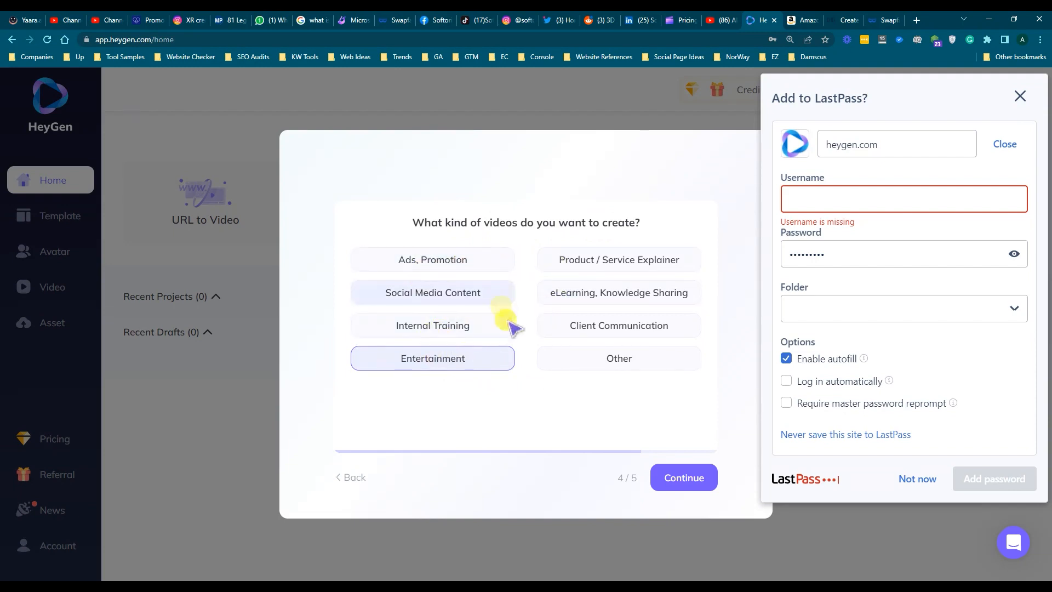
# Finish the questionnaire with Entertainment as video type and Google as referral source, and dismiss the LastPass save prompt.
pyautogui.click(677, 474)
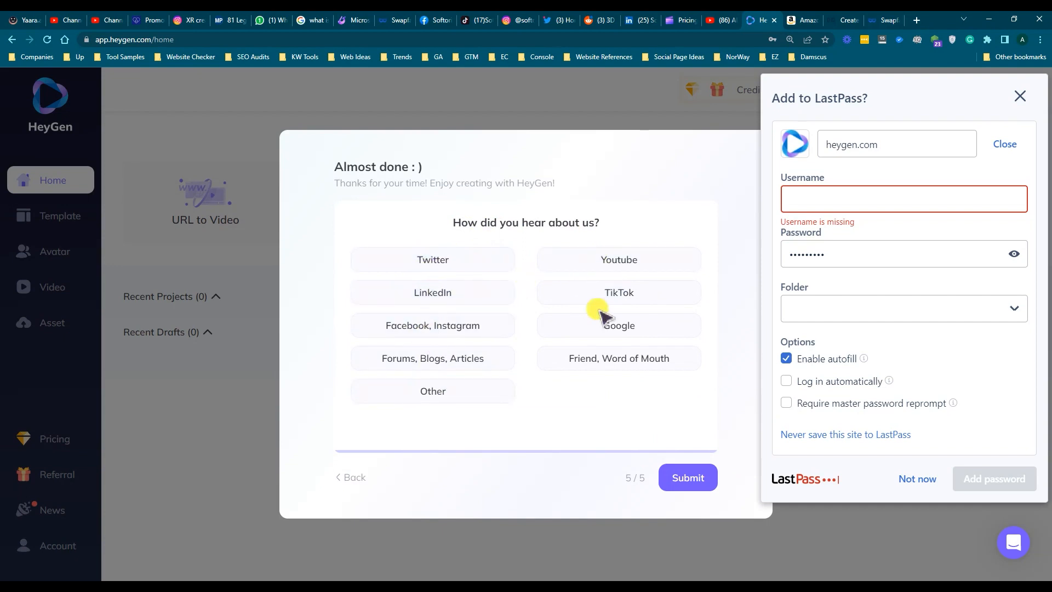
pyautogui.click(596, 327)
pyautogui.click(691, 481)
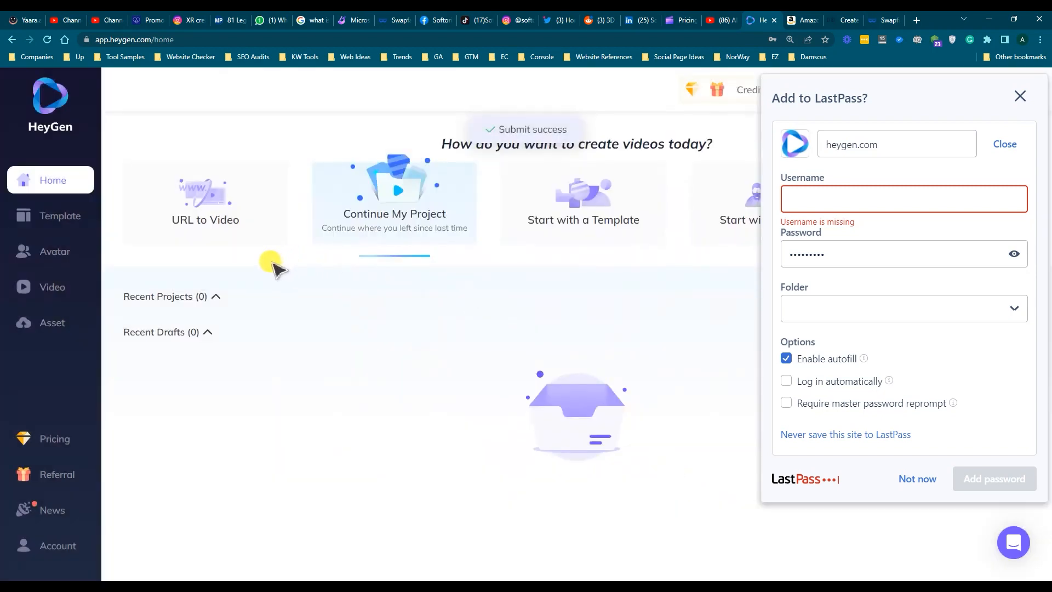
pyautogui.click(1019, 97)
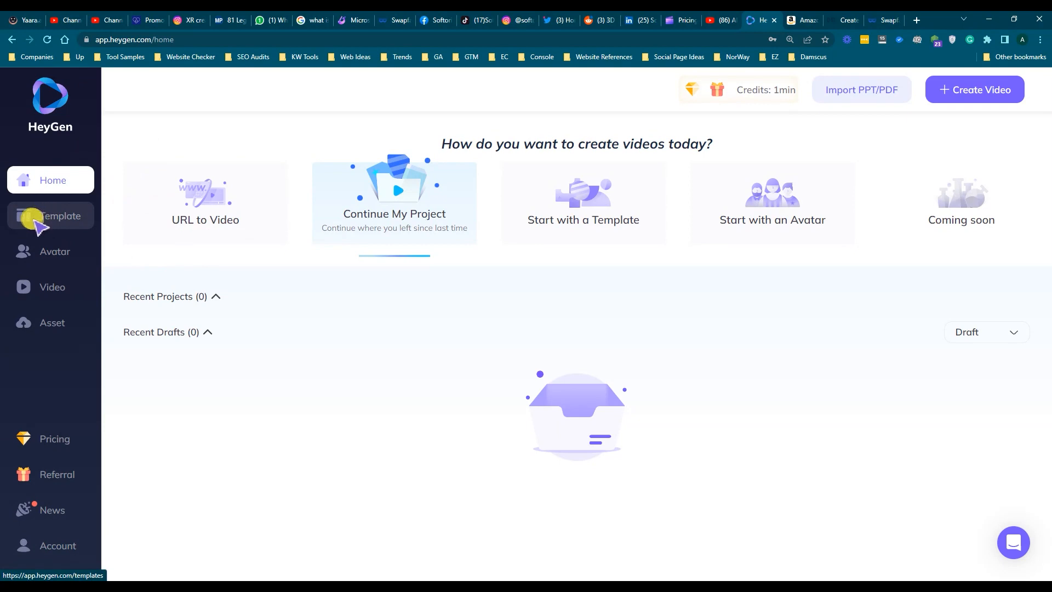
# Look through the landscape video templates across the use-case categories.
pyautogui.click(44, 220)
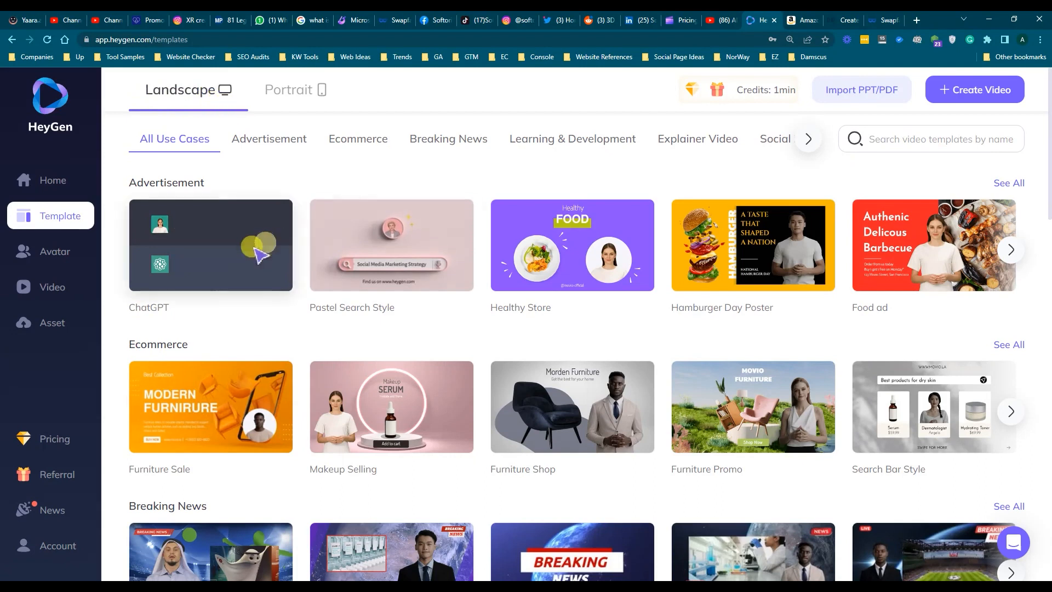
pyautogui.scroll(-3, 395, 279)
pyautogui.scroll(-5, 395, 307)
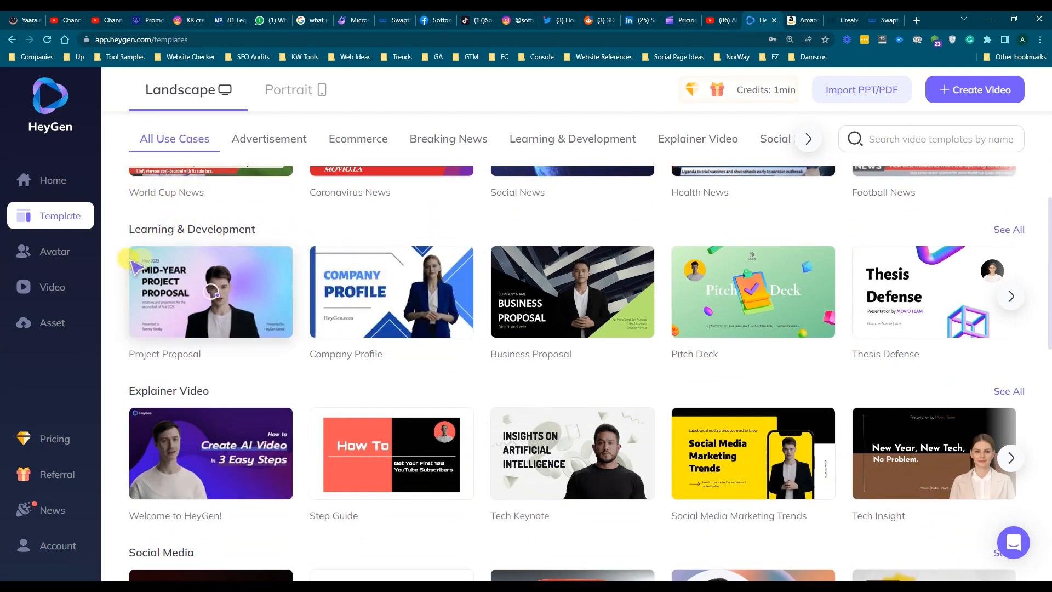
# Look over the Avatar page, including the avatar templates and the Avatar Pro library.
pyautogui.click(55, 254)
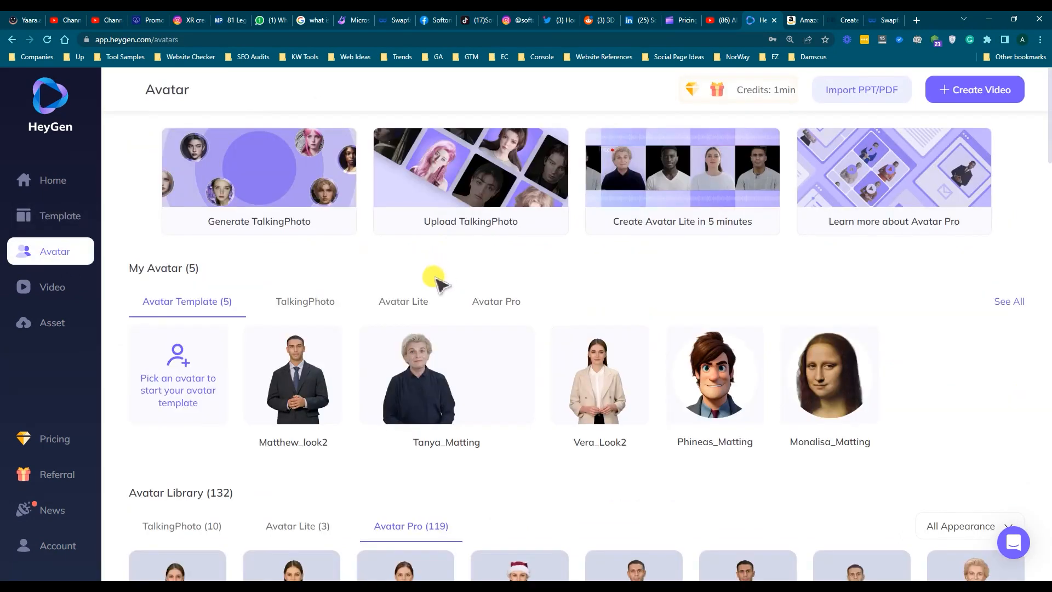
pyautogui.scroll(-2, 437, 282)
pyautogui.scroll(2, 345, 277)
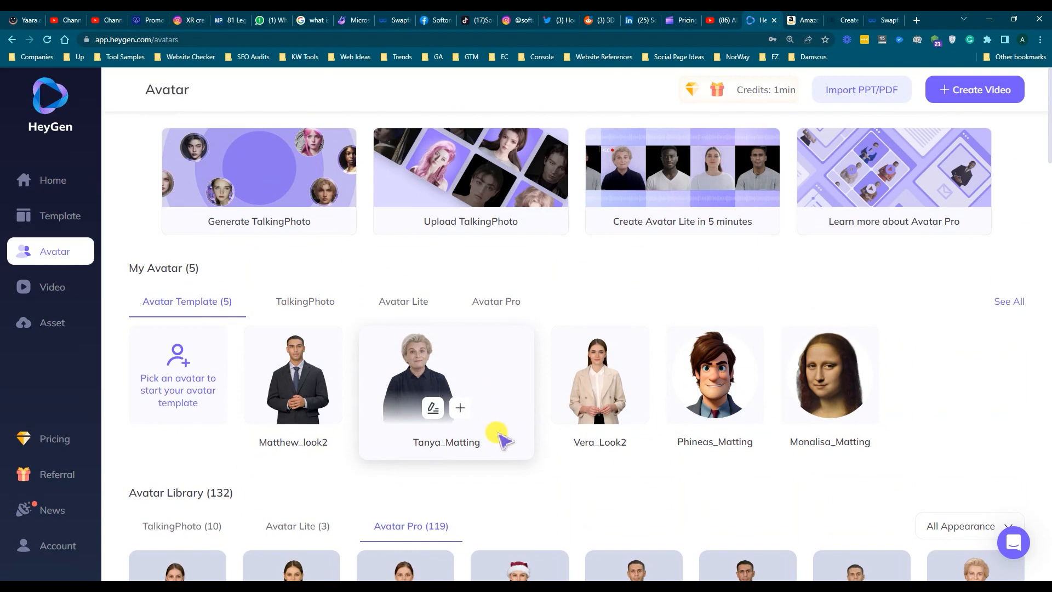
pyautogui.scroll(-6, 500, 437)
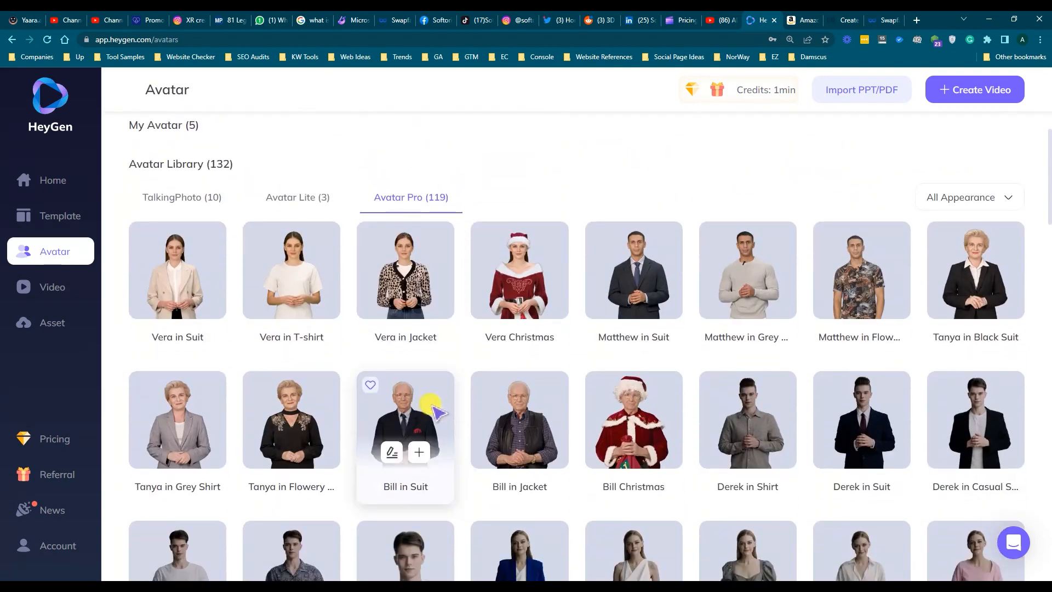
pyautogui.scroll(-4, 439, 412)
pyautogui.scroll(10, 438, 414)
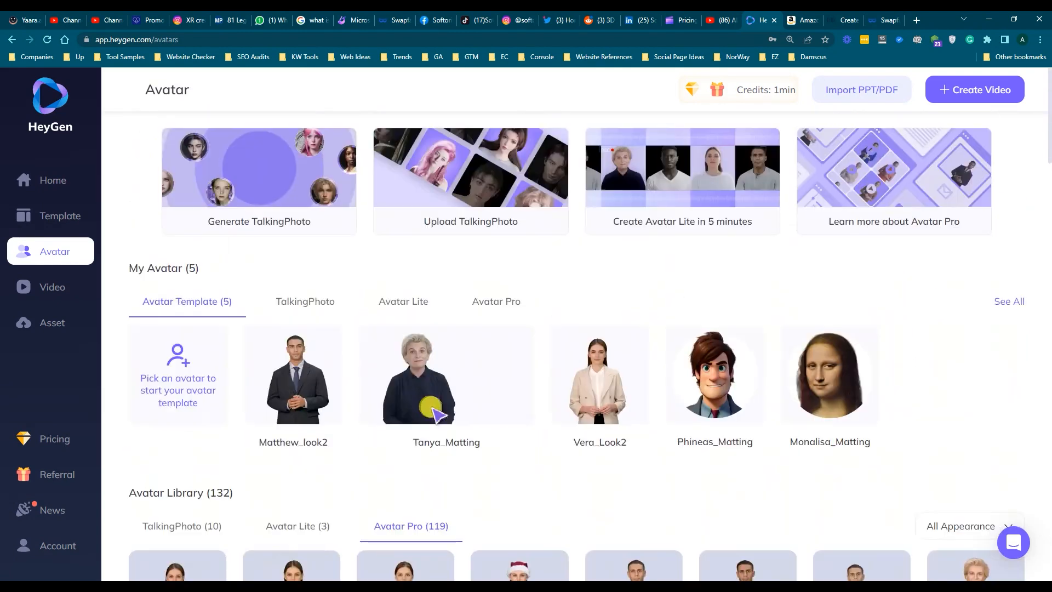
# Start picking an avatar for a new avatar template and look through the available library avatars.
pyautogui.click(145, 368)
pyautogui.scroll(-6, 376, 378)
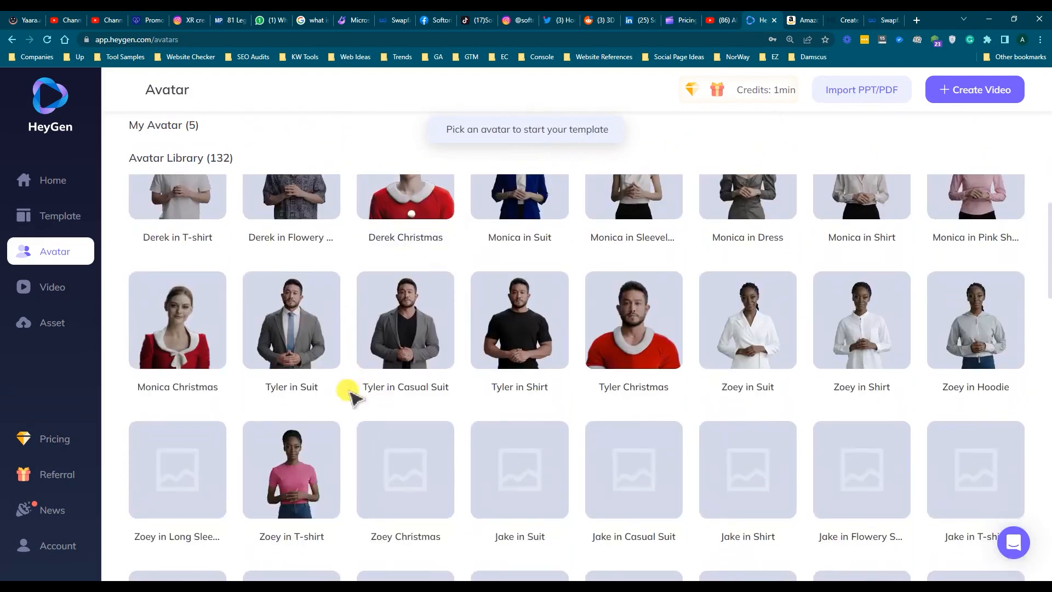
pyautogui.scroll(-3, 350, 393)
pyautogui.scroll(-8, 327, 392)
pyautogui.scroll(12, 327, 393)
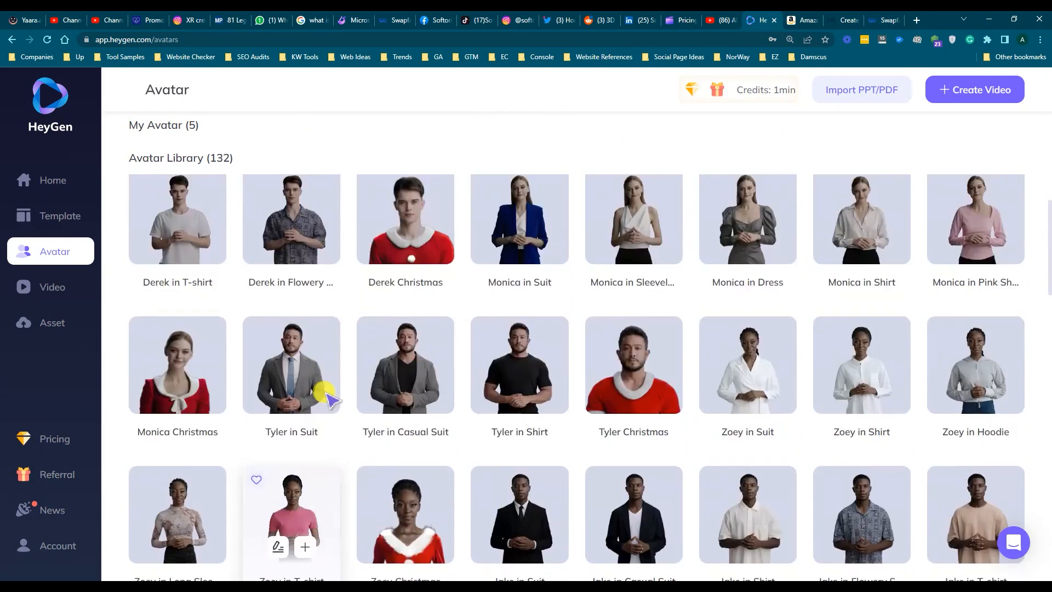
pyautogui.scroll(6, 327, 393)
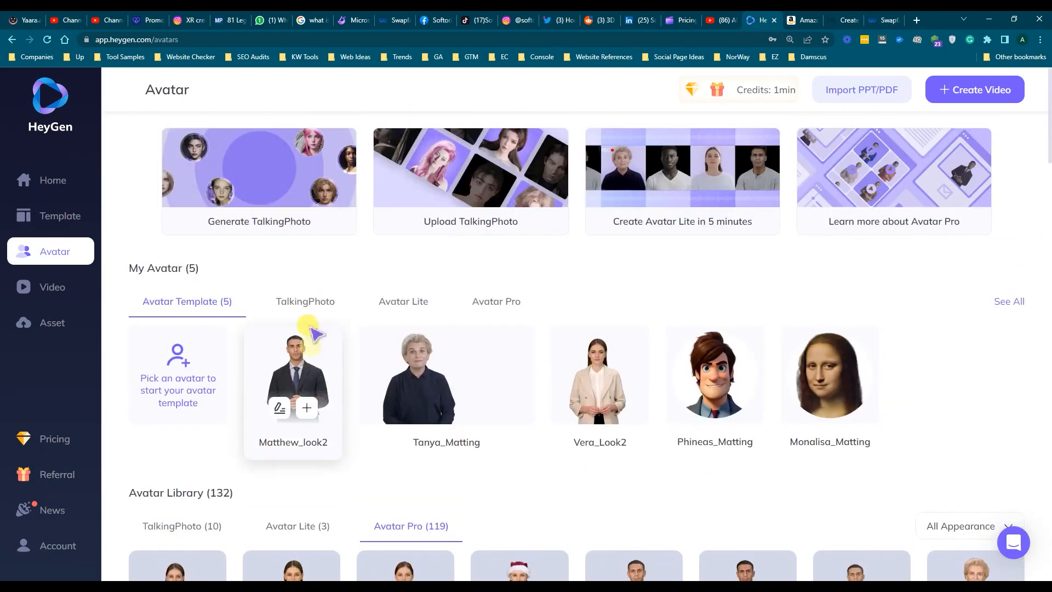
# Examine the TalkingPhoto, Avatar Lite and Avatar Pro categories under My Avatar.
pyautogui.click(305, 301)
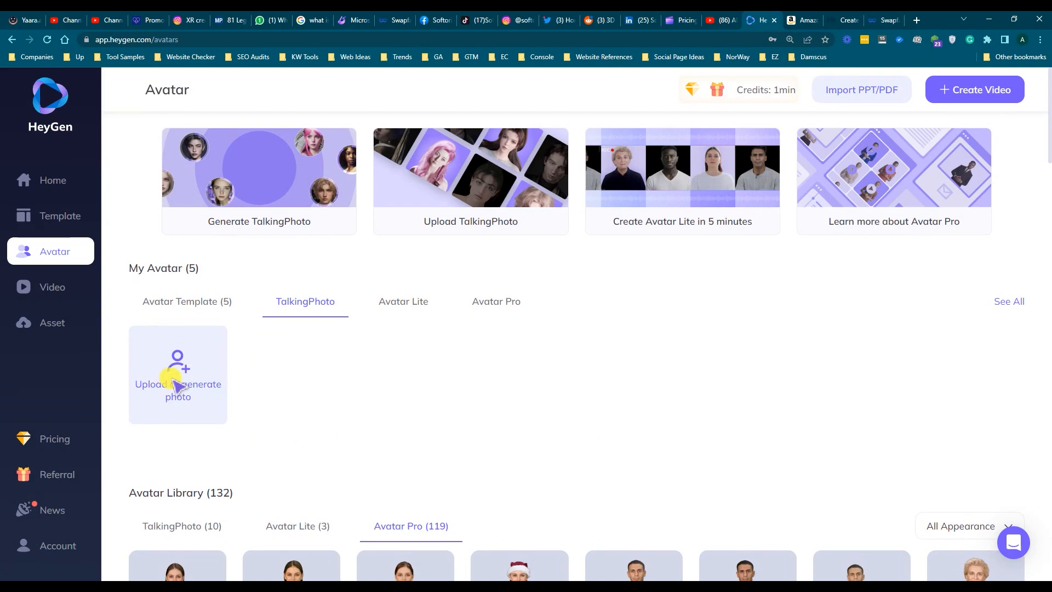
pyautogui.click(402, 306)
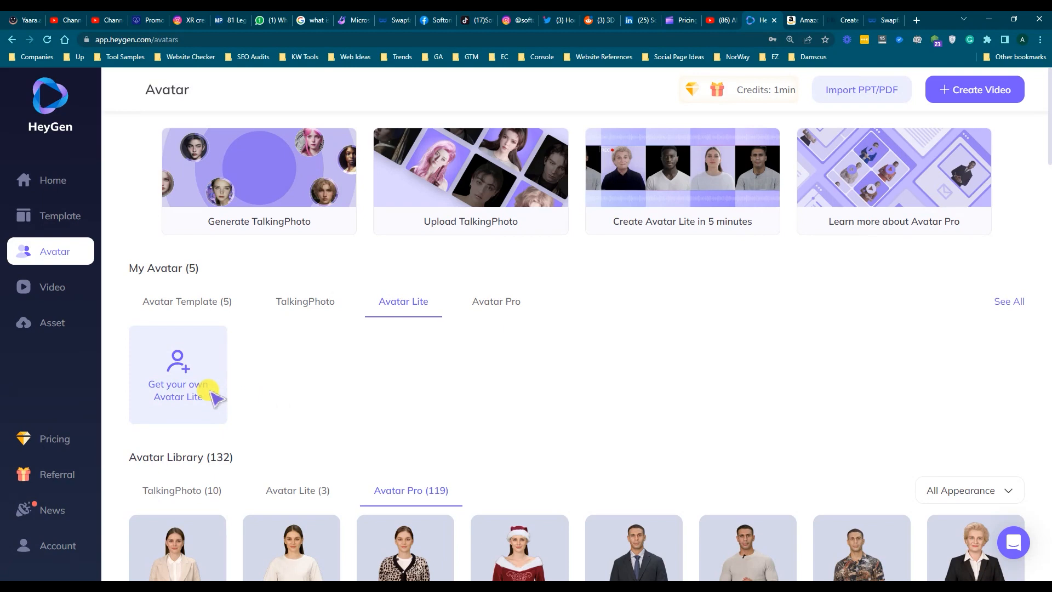
pyautogui.click(496, 304)
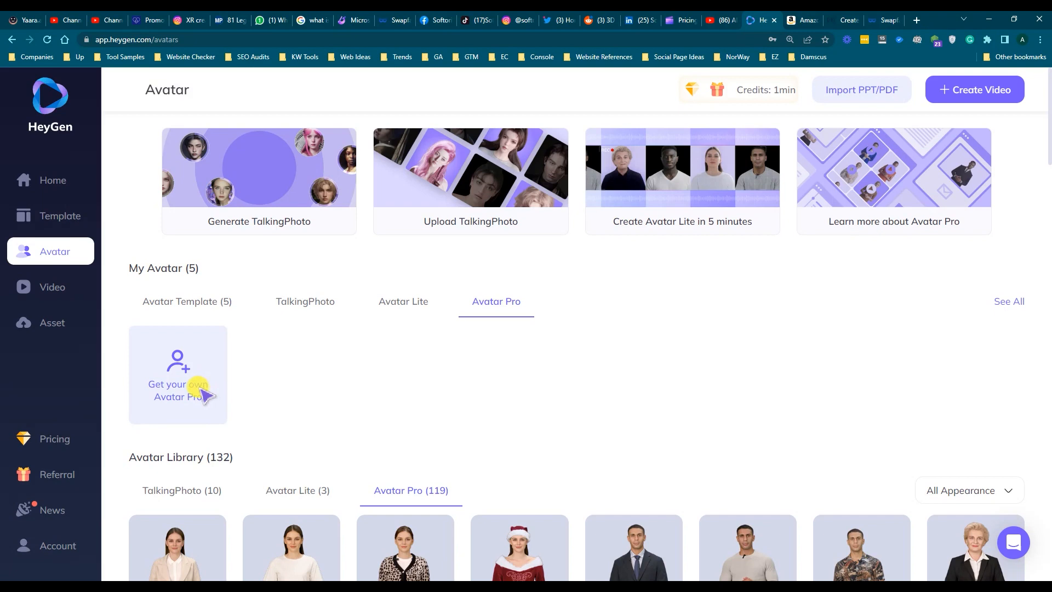
# Look over the Video and Asset pages and return to the Avatar page.
pyautogui.click(38, 289)
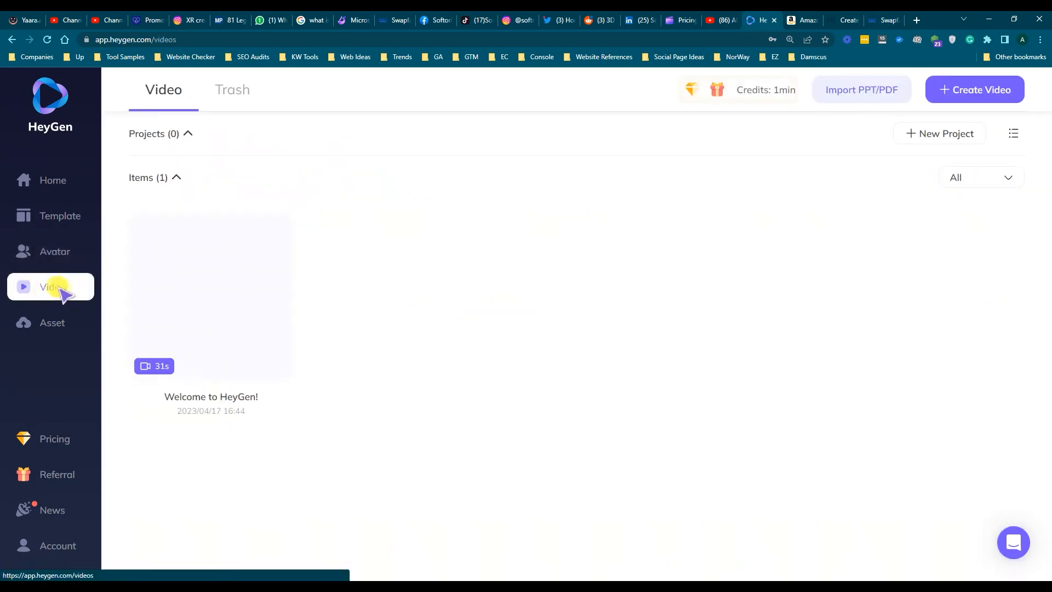
pyautogui.moveTo(307, 253)
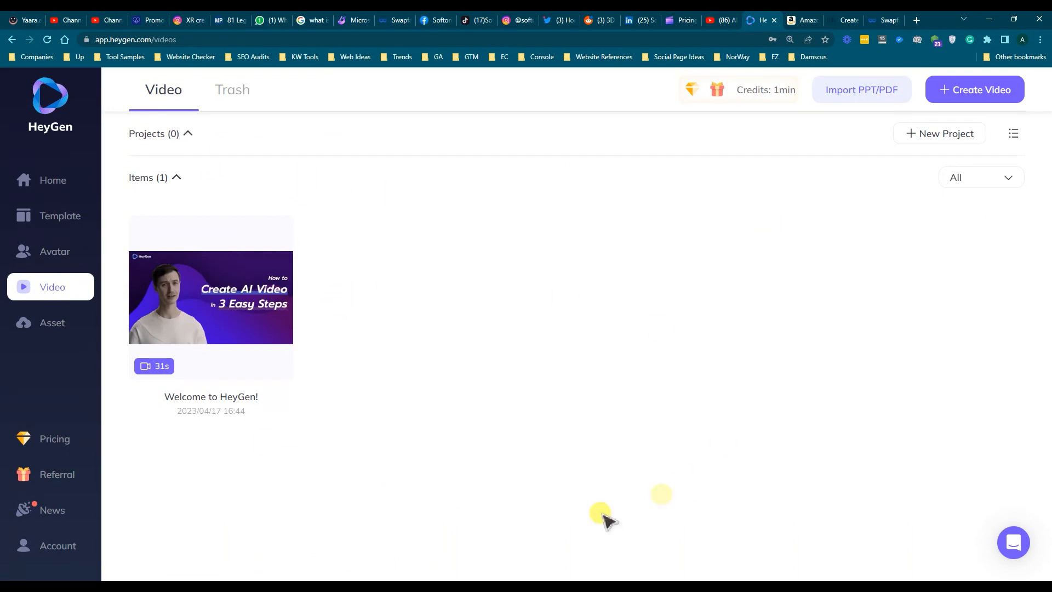
pyautogui.click(55, 326)
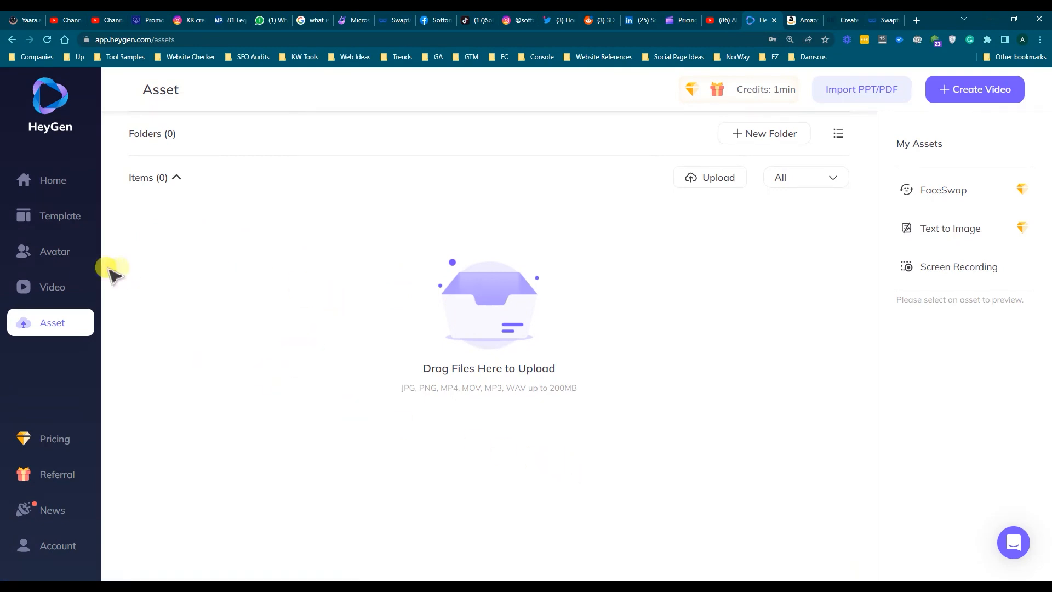
pyautogui.click(53, 253)
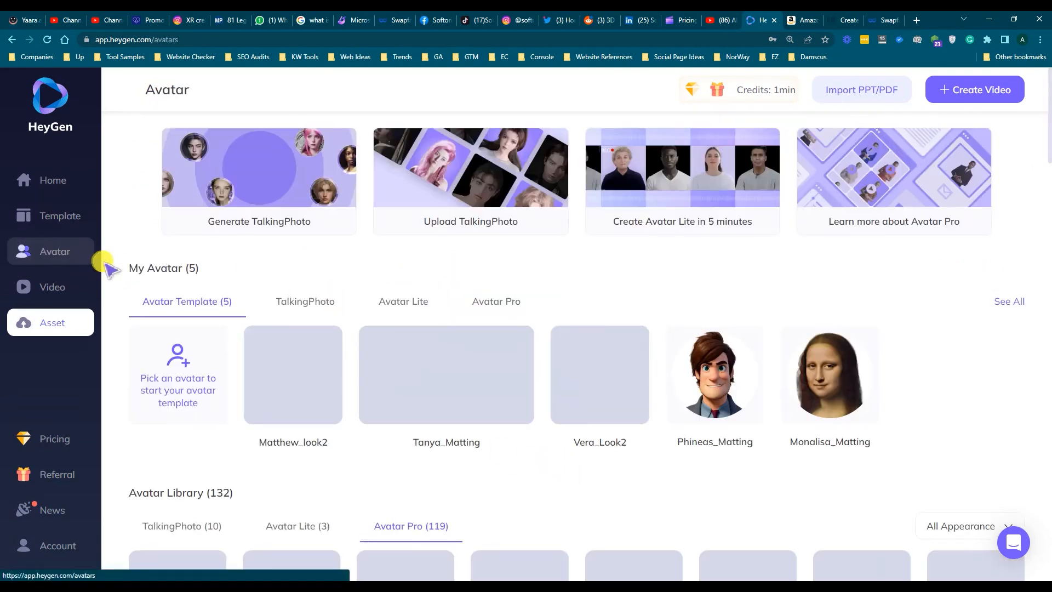
# Start generating a custom AI TalkingPhoto in the TalkingPhoto category of My Avatar.
pyautogui.click(290, 307)
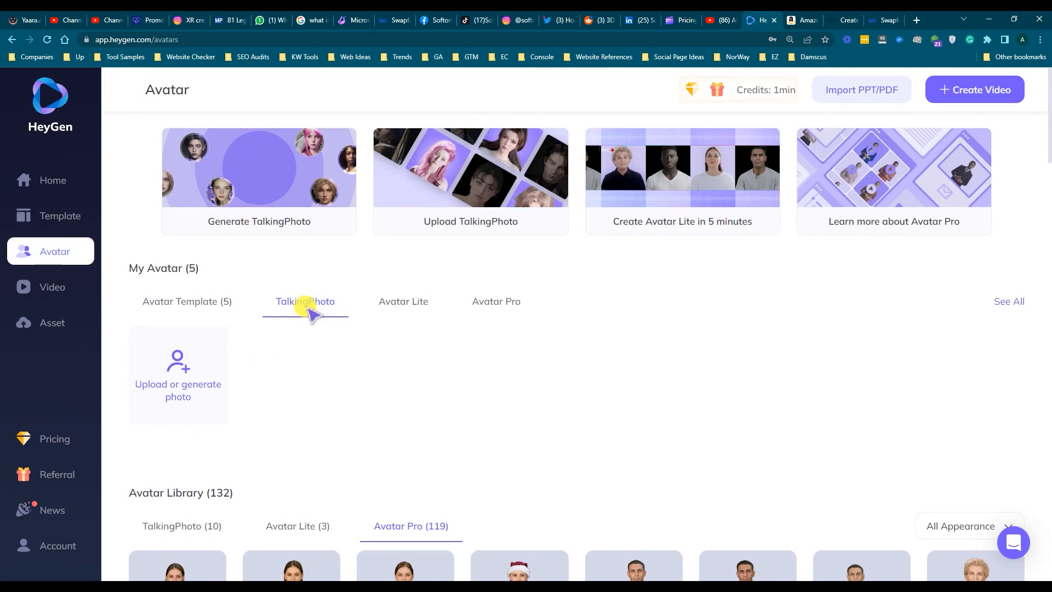
pyautogui.click(223, 386)
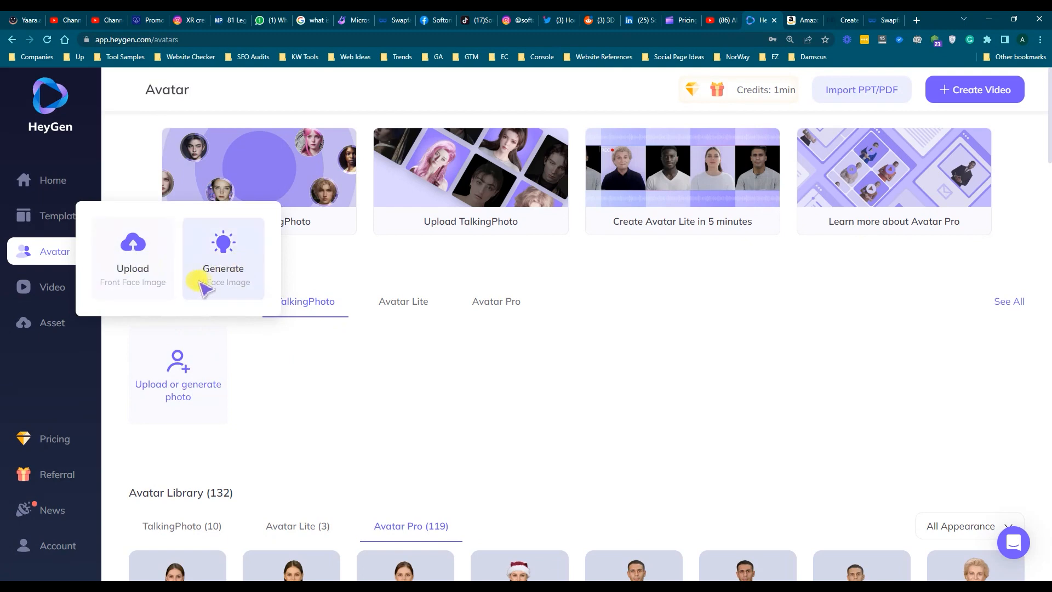
pyautogui.click(213, 267)
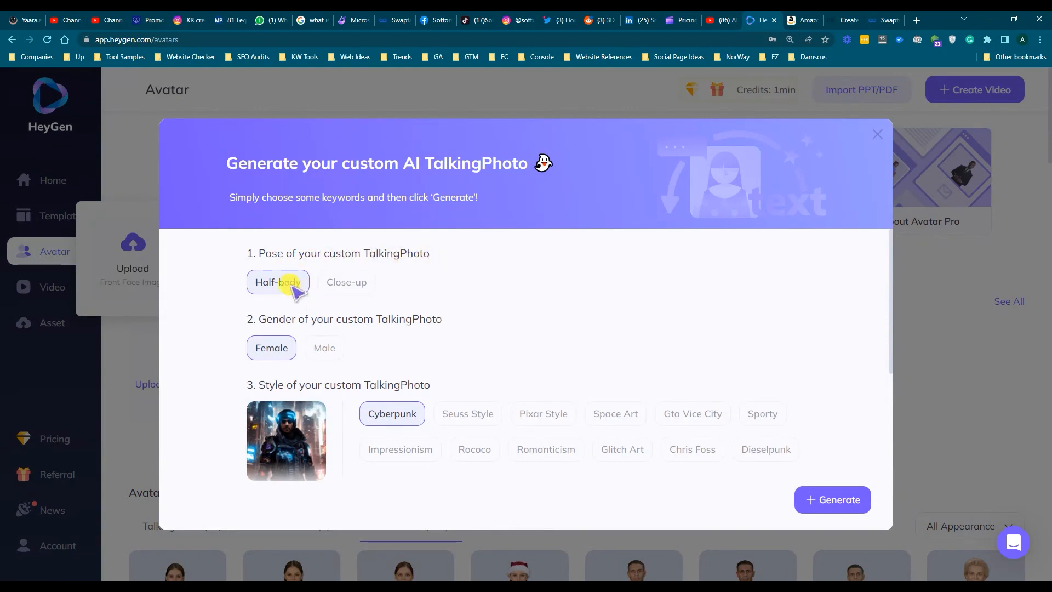
# Set the custom TalkingPhoto to the Close-up pose, Male gender and Space Art style.
pyautogui.click(347, 283)
pyautogui.click(285, 281)
pyautogui.click(351, 281)
pyautogui.click(290, 282)
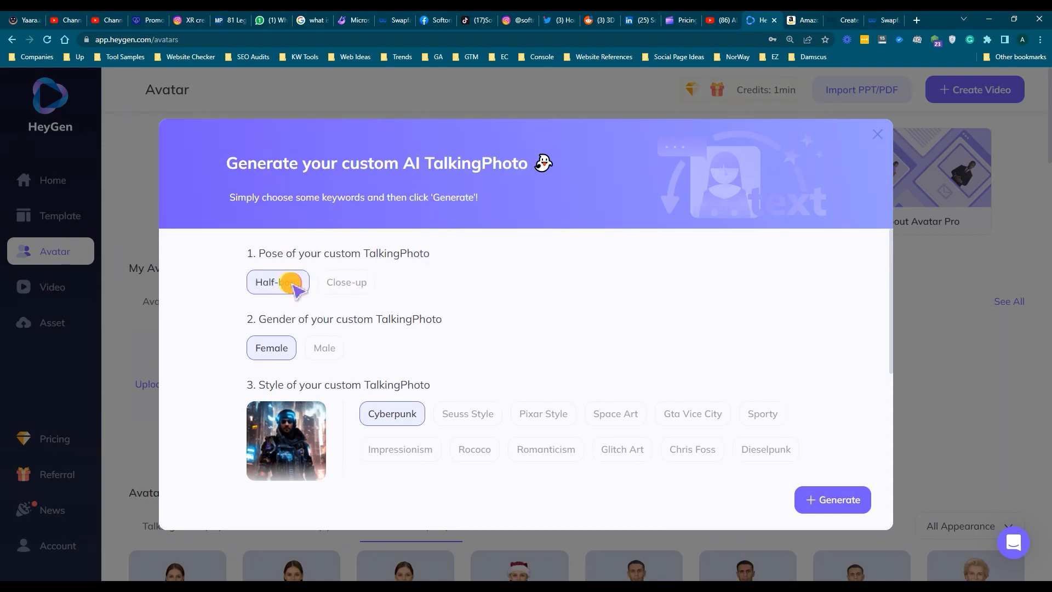
pyautogui.click(336, 283)
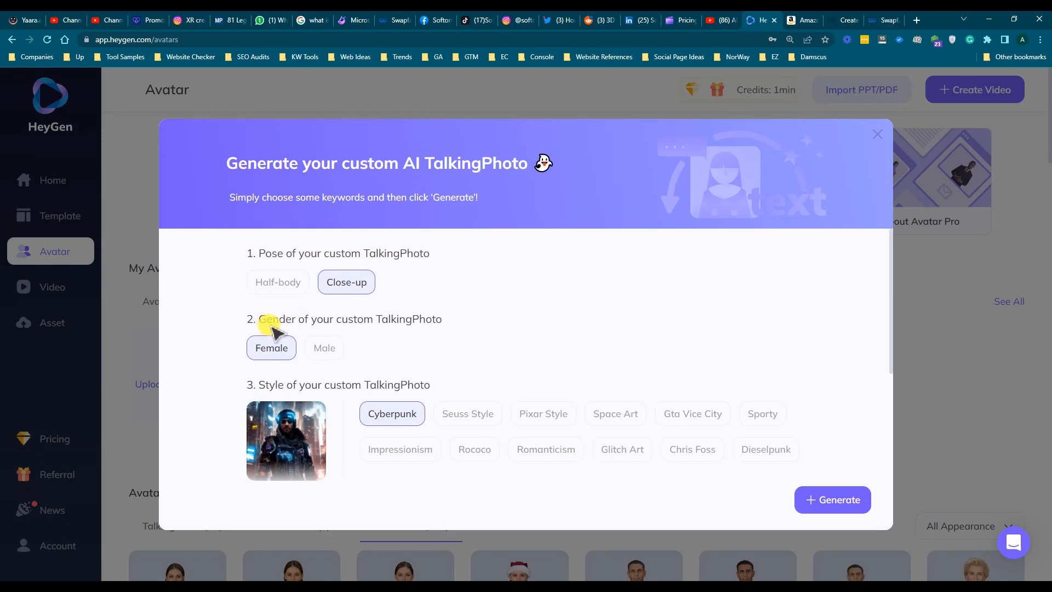
pyautogui.click(324, 348)
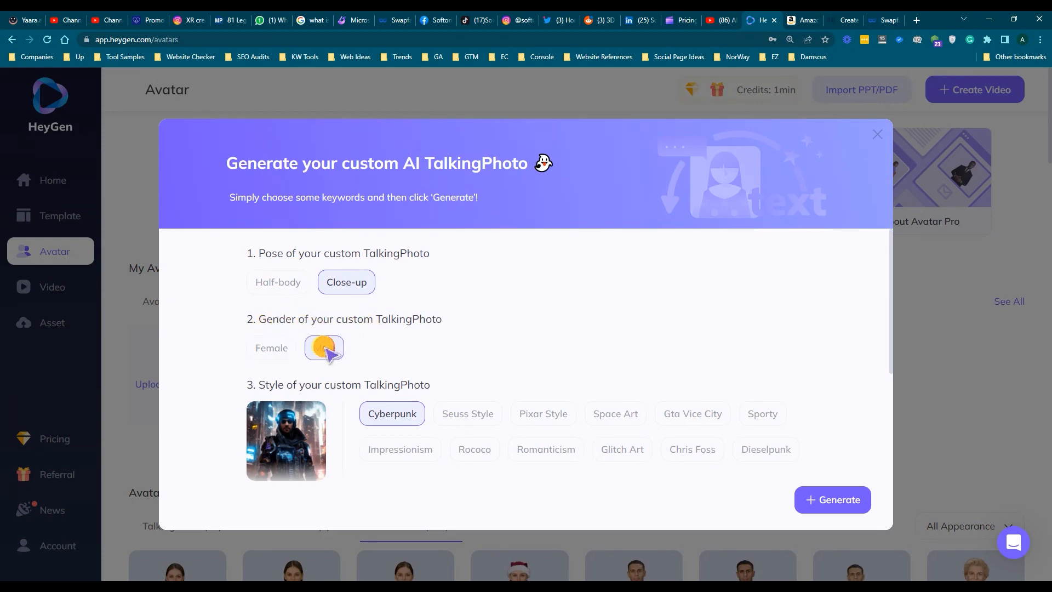
pyautogui.scroll(-2, 324, 350)
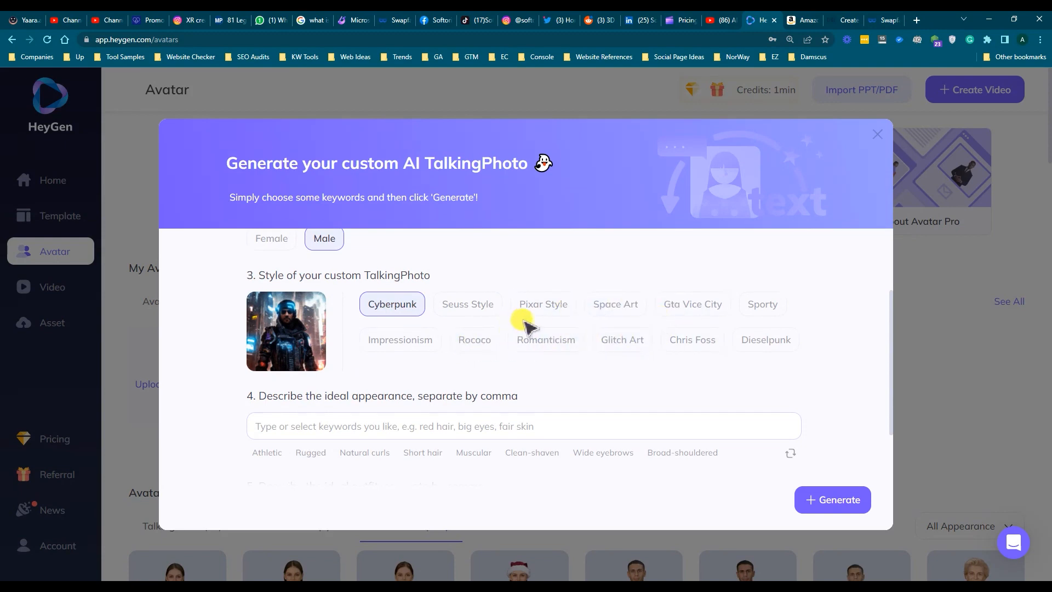
pyautogui.click(616, 308)
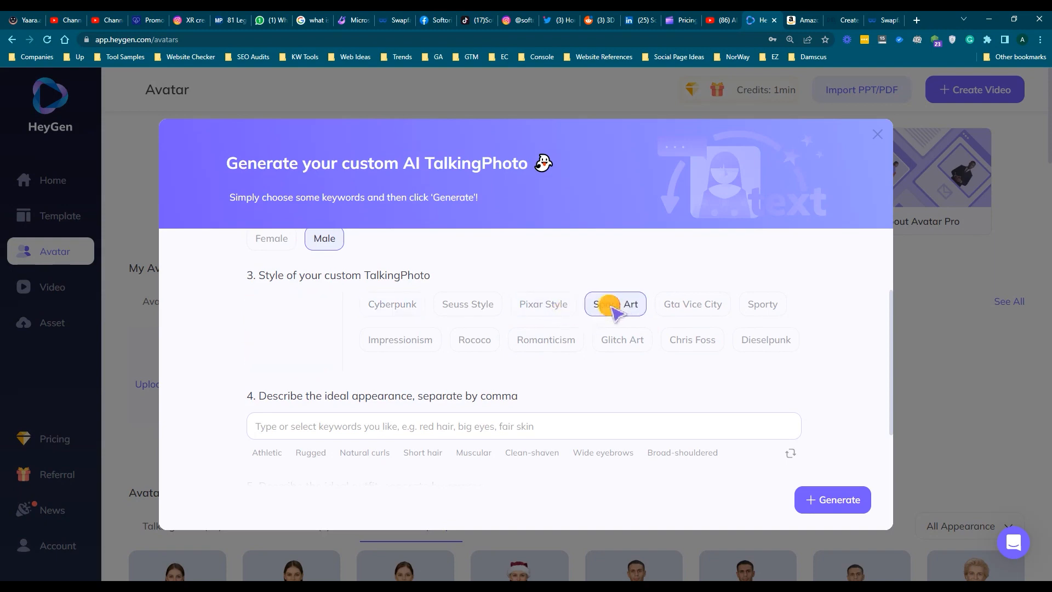
# Describe the ideal appearance as "4k, eating food, Muscular, Short hair, Athletic".
pyautogui.scroll(-1, 569, 320)
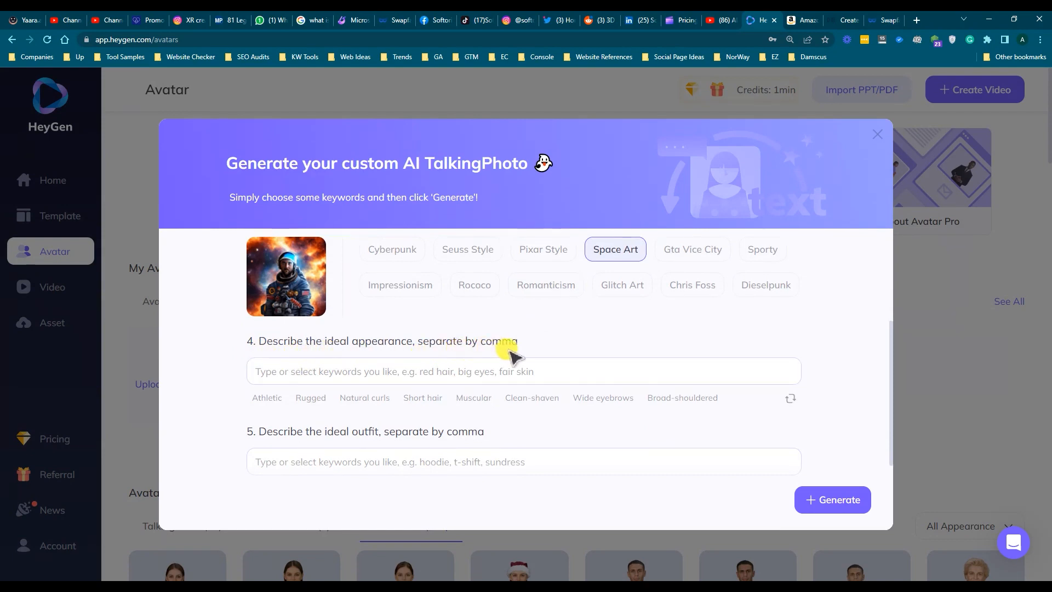
pyautogui.write('4k, eating food')
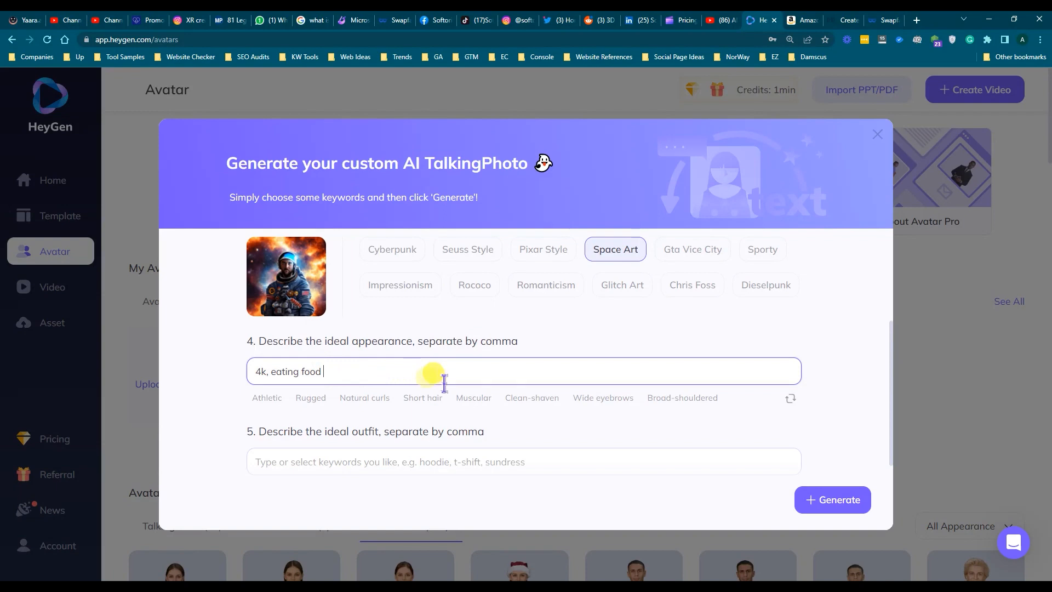
pyautogui.click(469, 399)
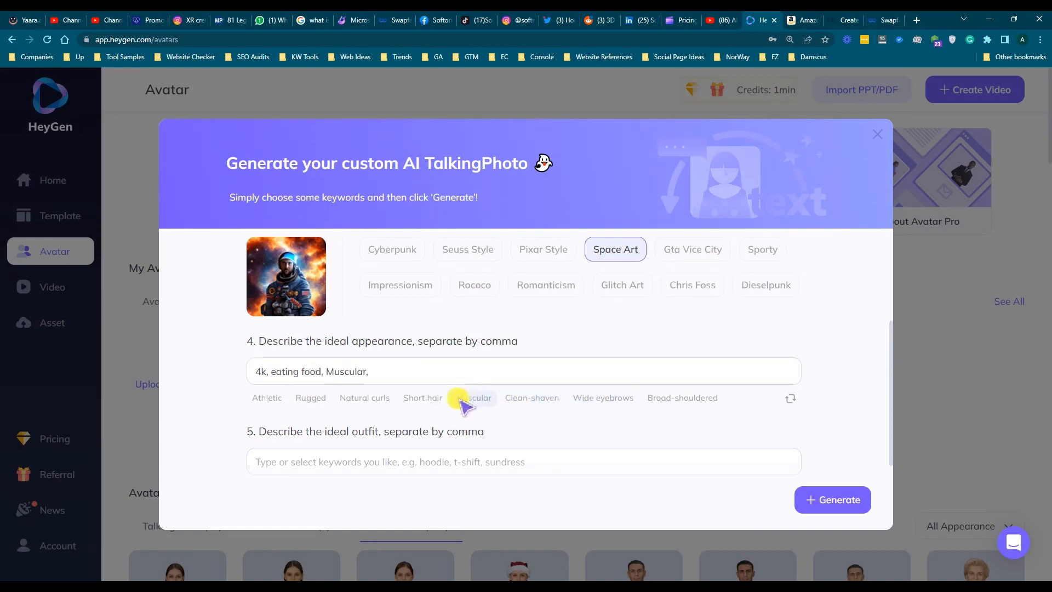
pyautogui.click(411, 398)
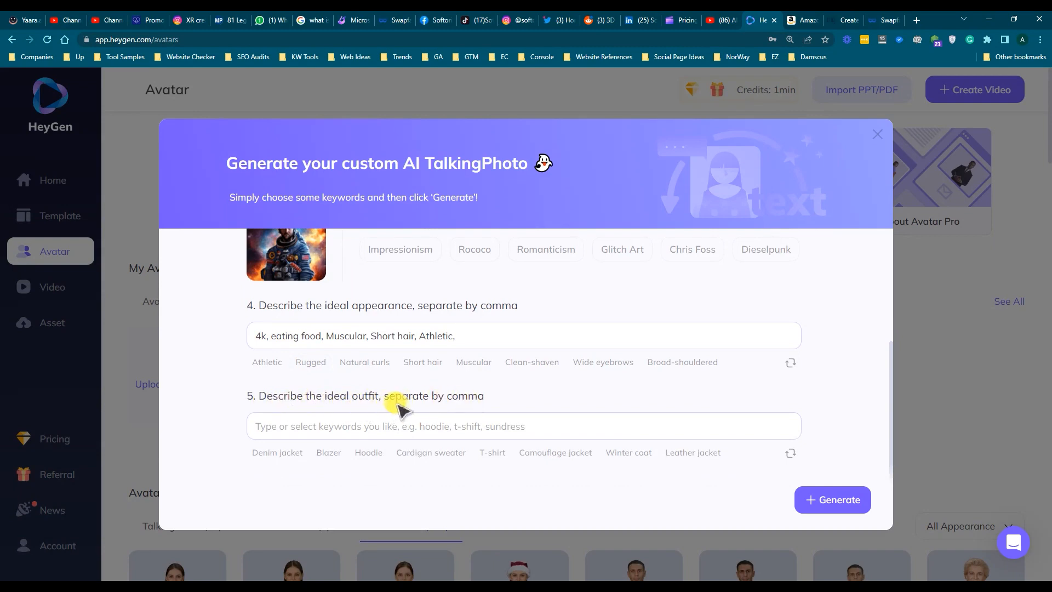
# Describe the ideal outfit as "Blazer, Hoodie, T-shirt, cap" and generate the TalkingPhoto.
pyautogui.click(328, 453)
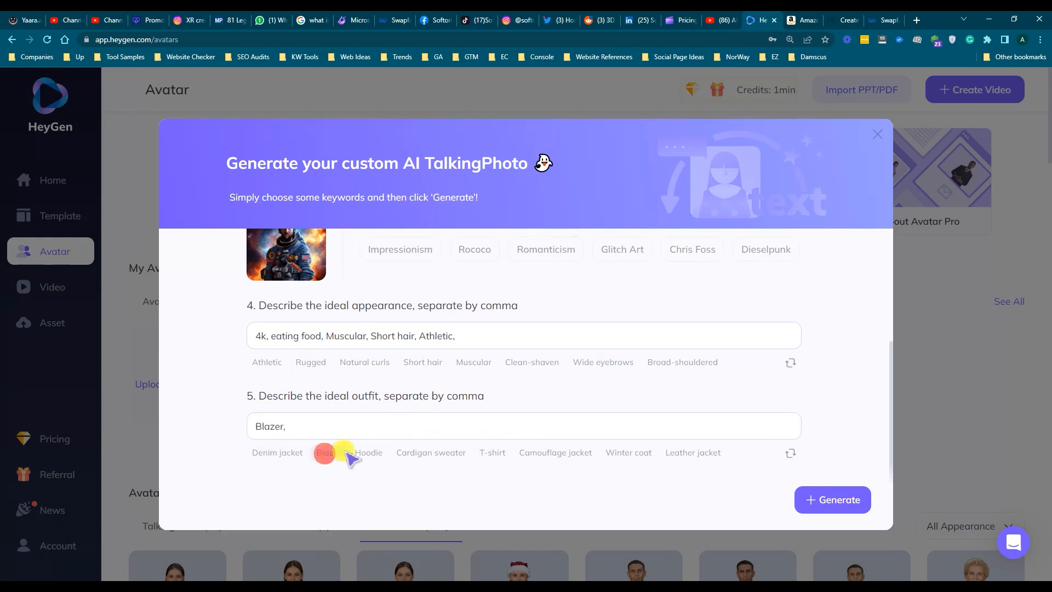
pyautogui.click(361, 455)
pyautogui.click(499, 453)
pyautogui.click(382, 428)
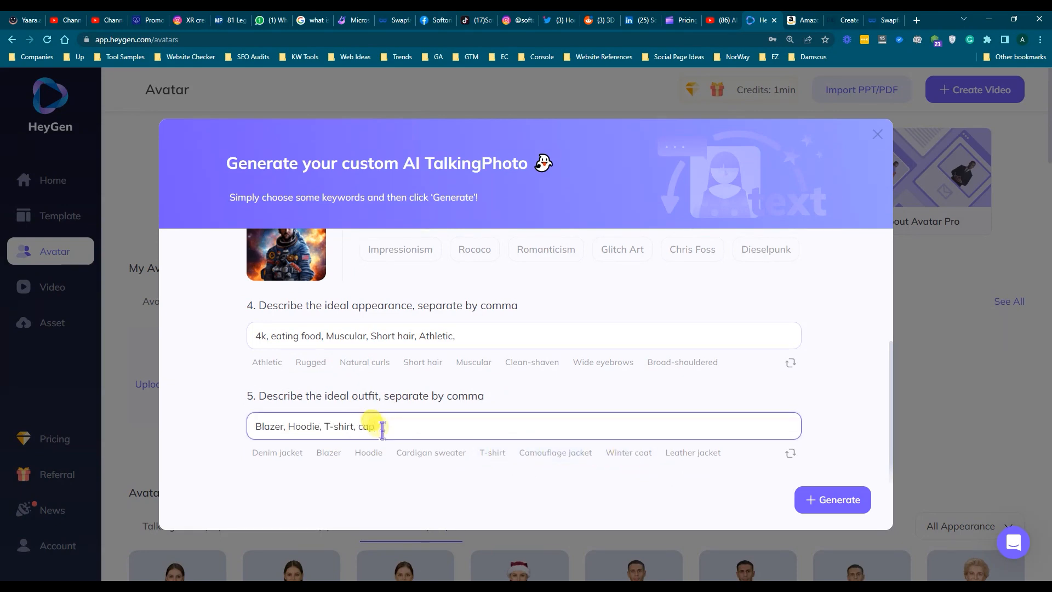
pyautogui.click(825, 500)
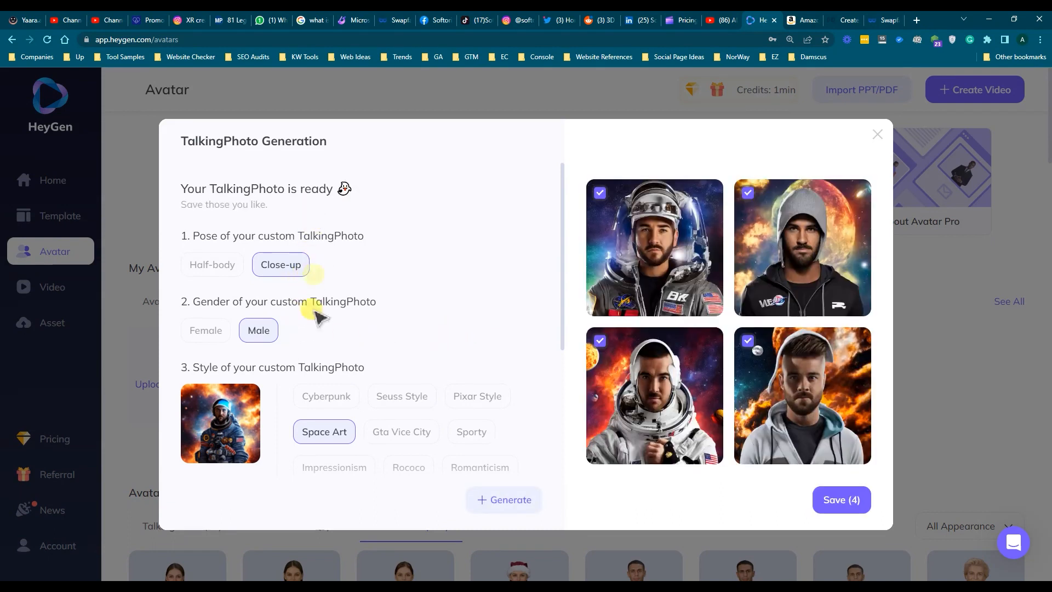
# Review the generated photos, keep only the first astronaut portrait with the open helmet selected and save it.
pyautogui.scroll(-4, 326, 329)
pyautogui.scroll(-1, 340, 345)
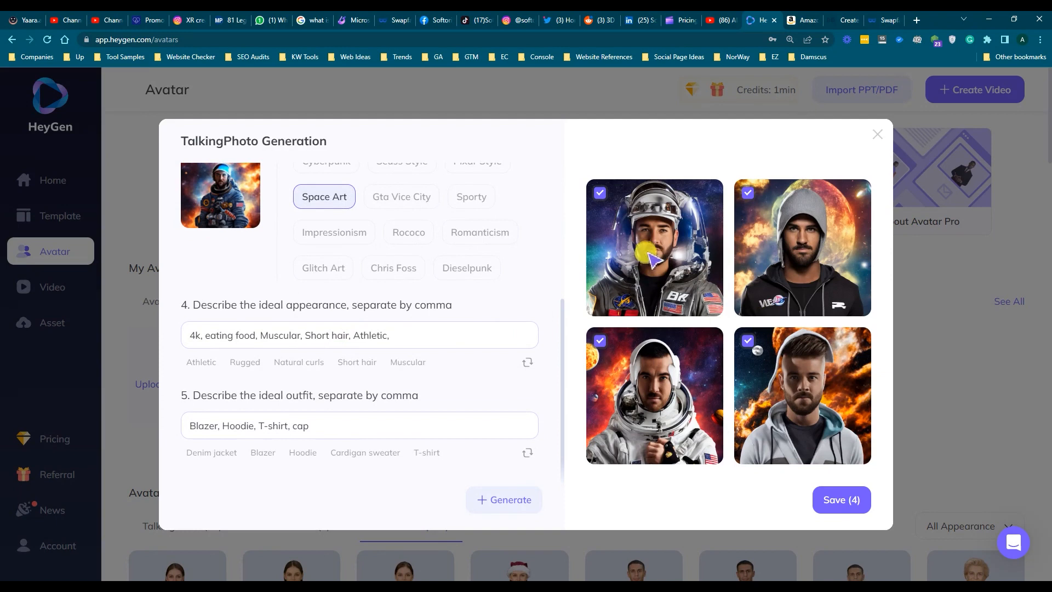
pyautogui.scroll(4, 316, 428)
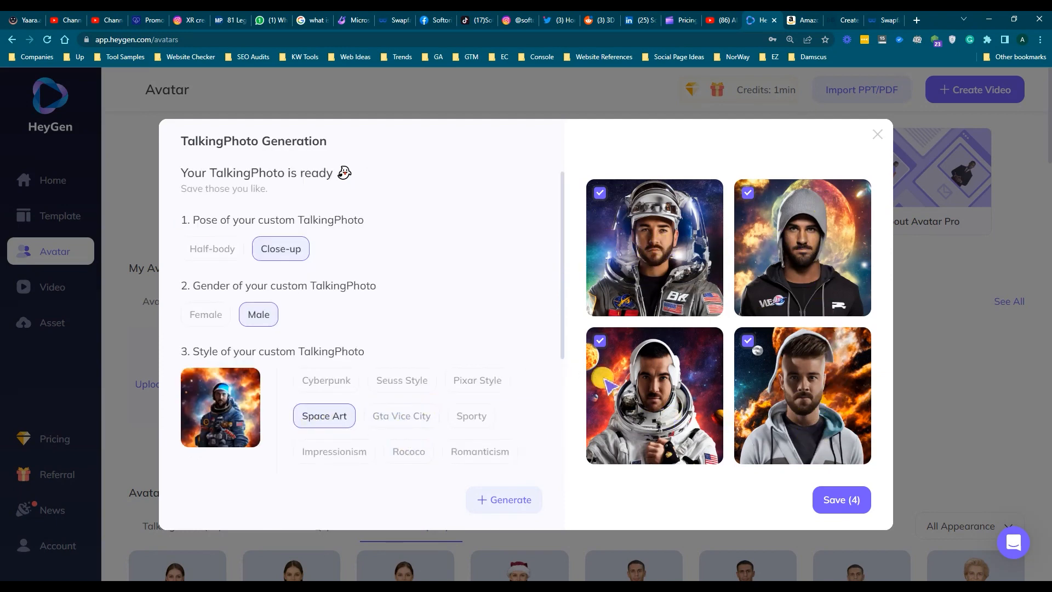
pyautogui.scroll(-4, 501, 378)
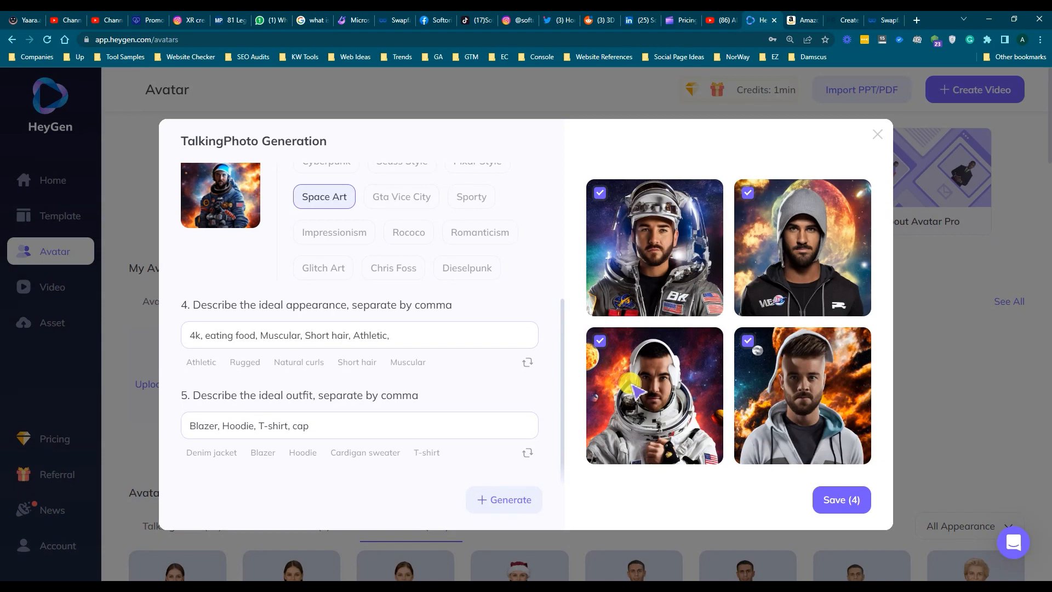
pyautogui.click(599, 340)
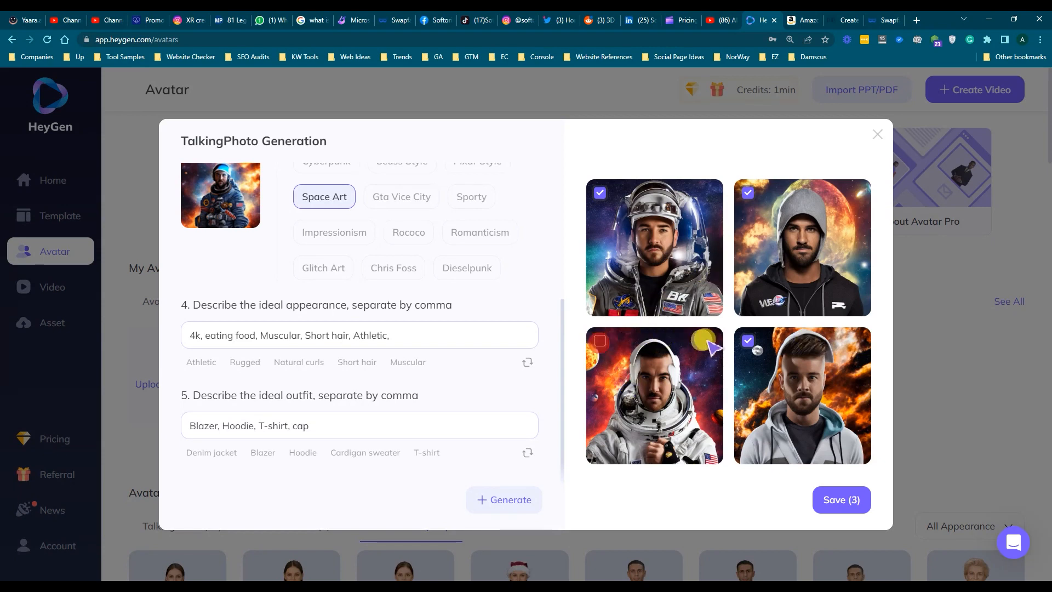
pyautogui.click(747, 340)
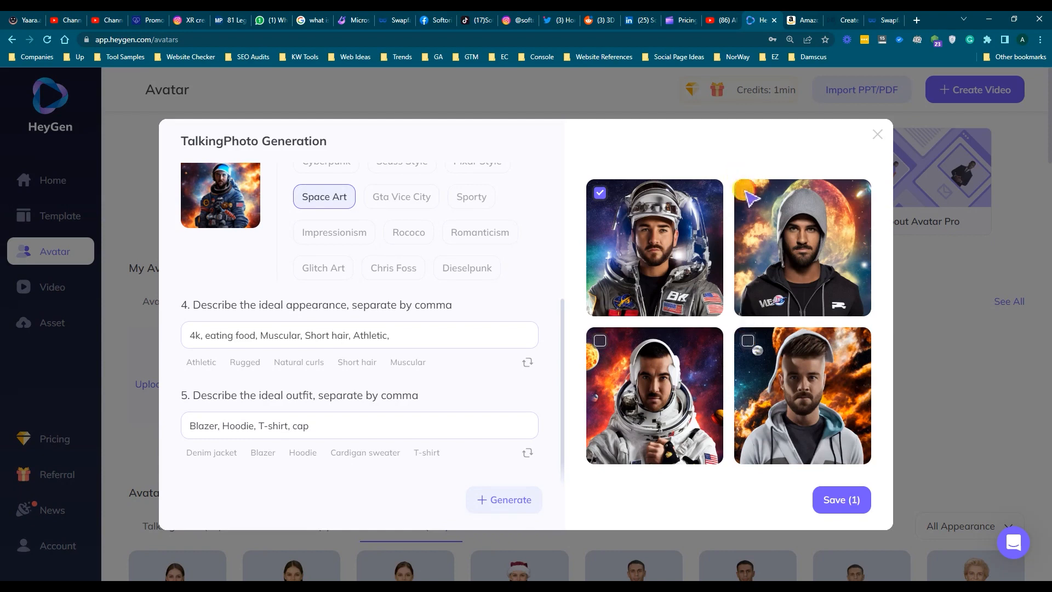
pyautogui.click(841, 499)
# Upload a front face image from the computer as another TalkingPhoto.
pyautogui.moveTo(265, 248)
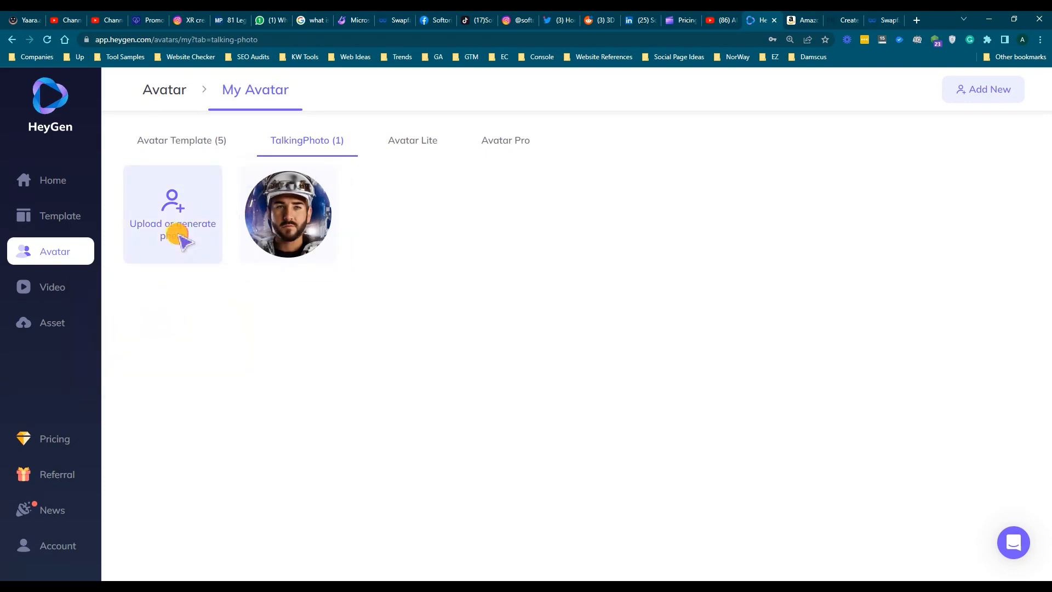
pyautogui.moveTo(176, 230)
pyautogui.click(134, 321)
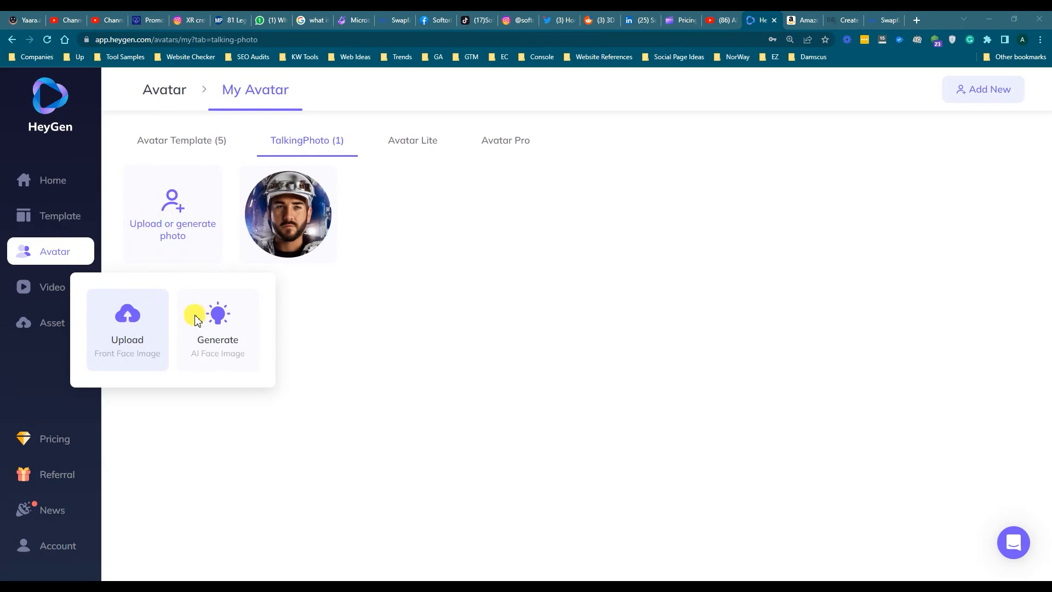
pyautogui.doubleClick(510, 425)
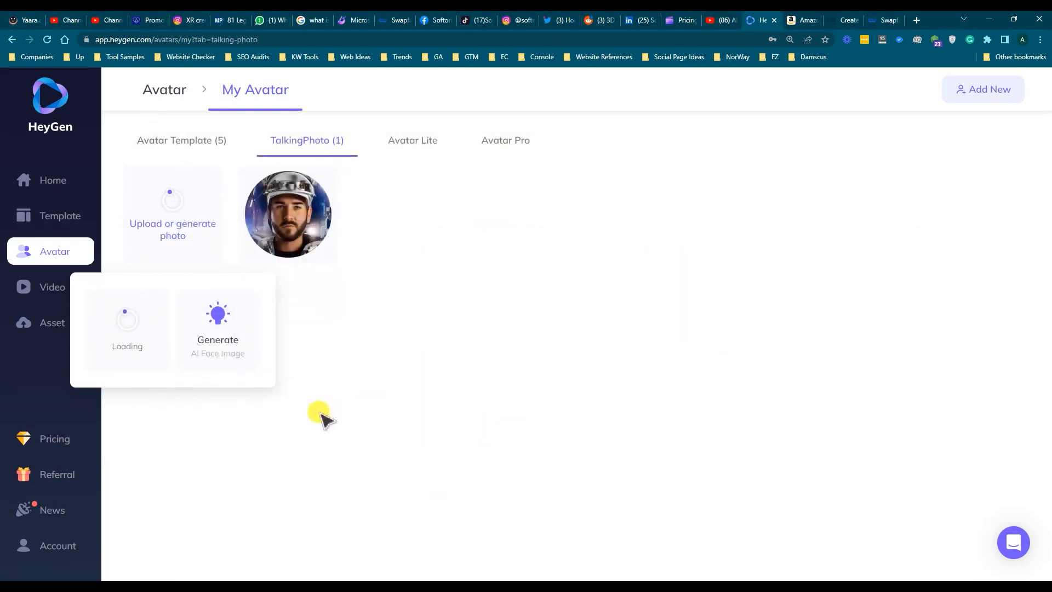
# Create a new video from the landscape Furniture Shop template in the Ecommerce category.
pyautogui.click(54, 219)
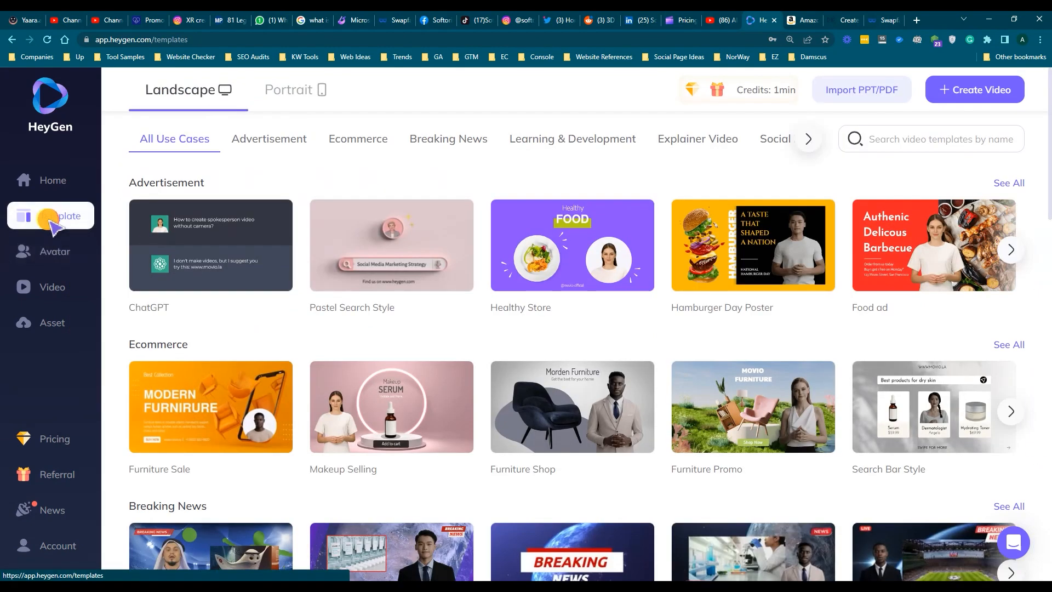
pyautogui.click(555, 425)
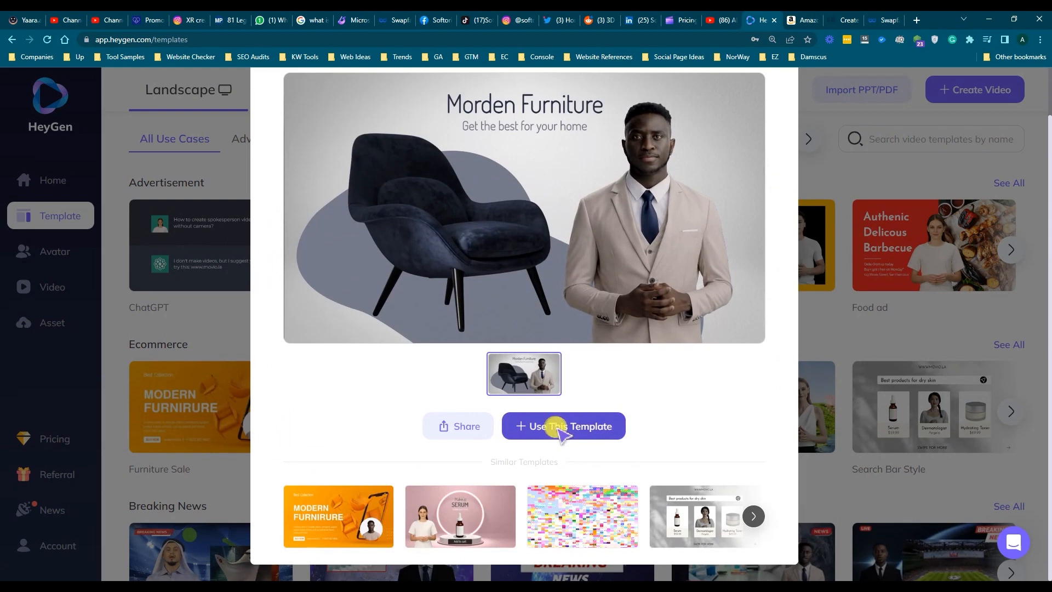
pyautogui.click(558, 427)
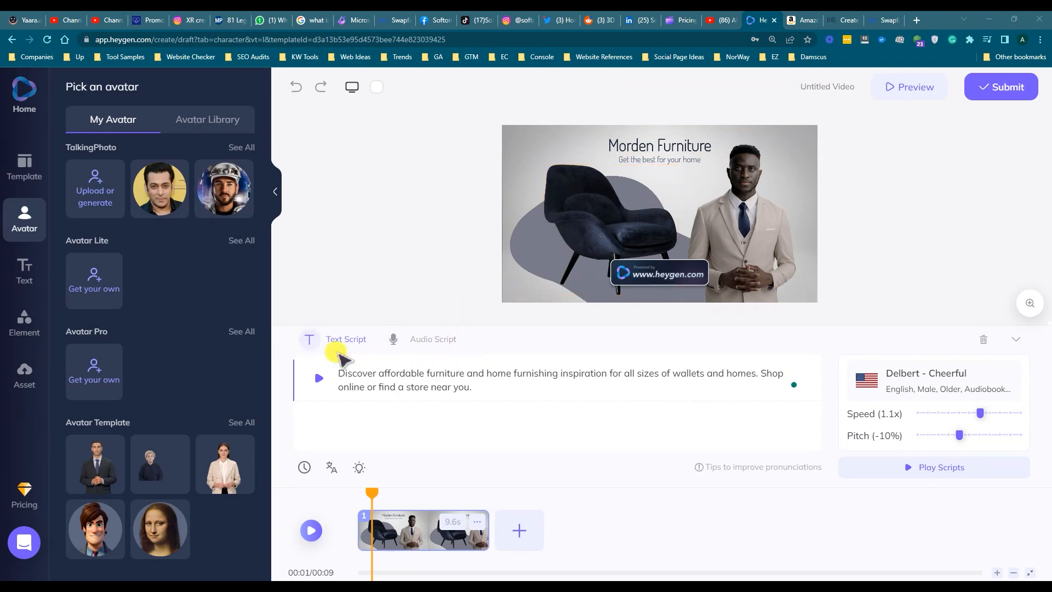
# Examine the scene's narration text and compare the Text Script and Audio Script options.
pyautogui.click(477, 388)
pyautogui.moveTo(477, 389); pyautogui.dragTo(342, 372)
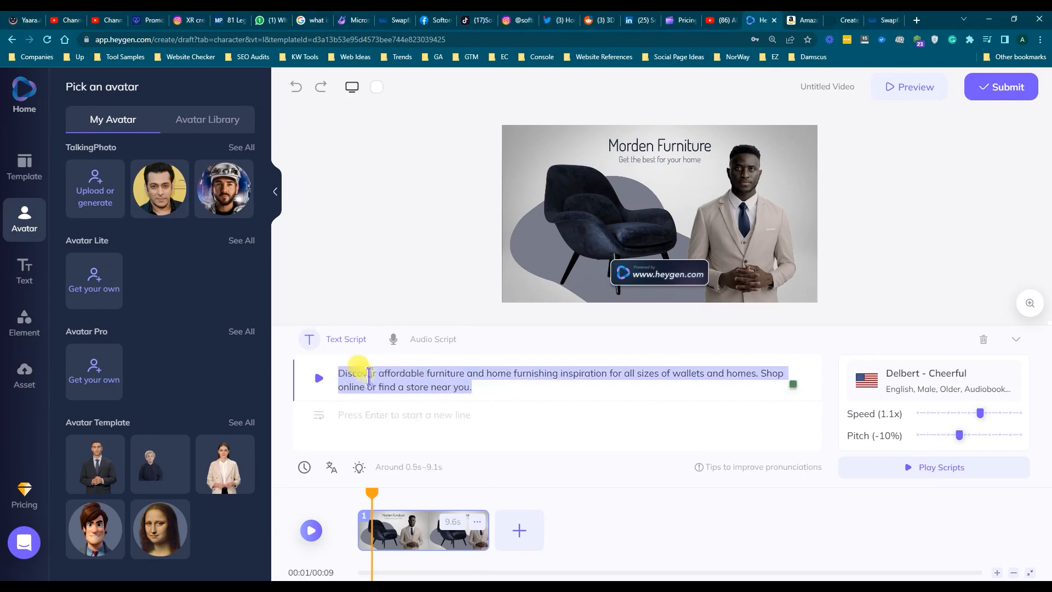
pyautogui.click(421, 339)
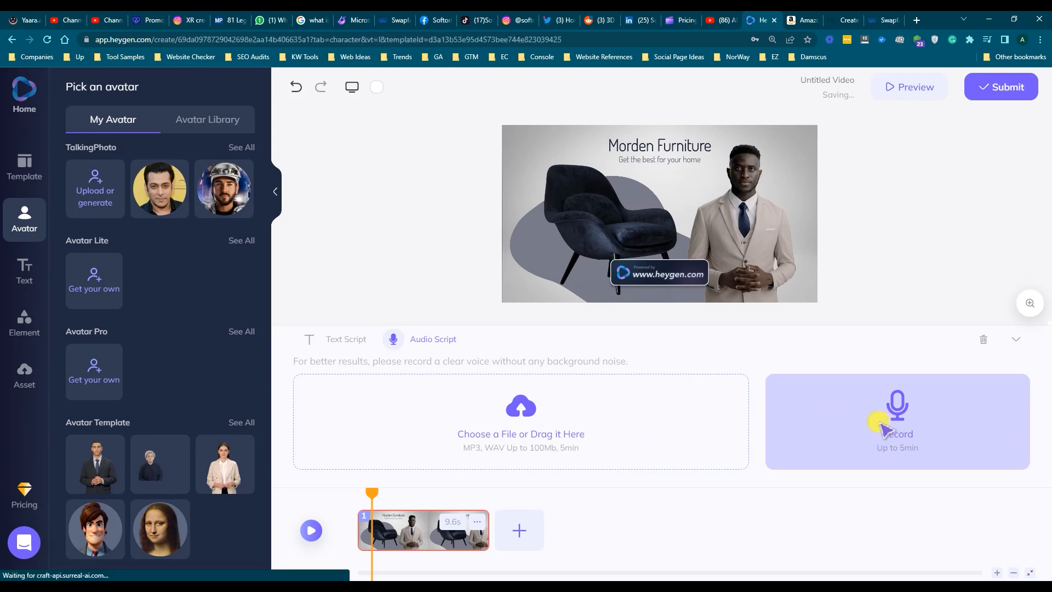
pyautogui.click(337, 341)
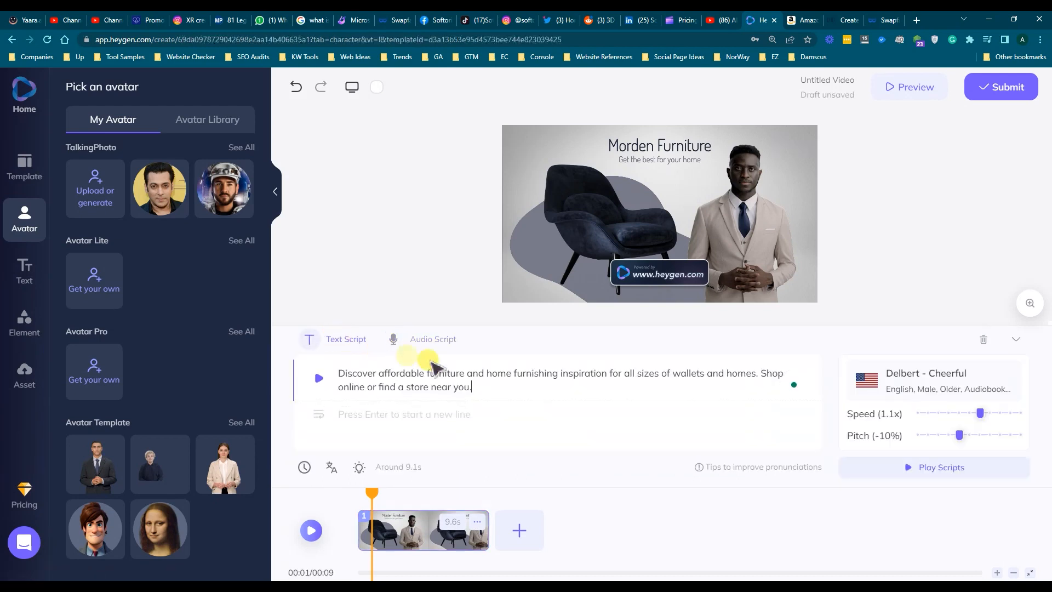
pyautogui.tripleClick(559, 403)
pyautogui.click(490, 388)
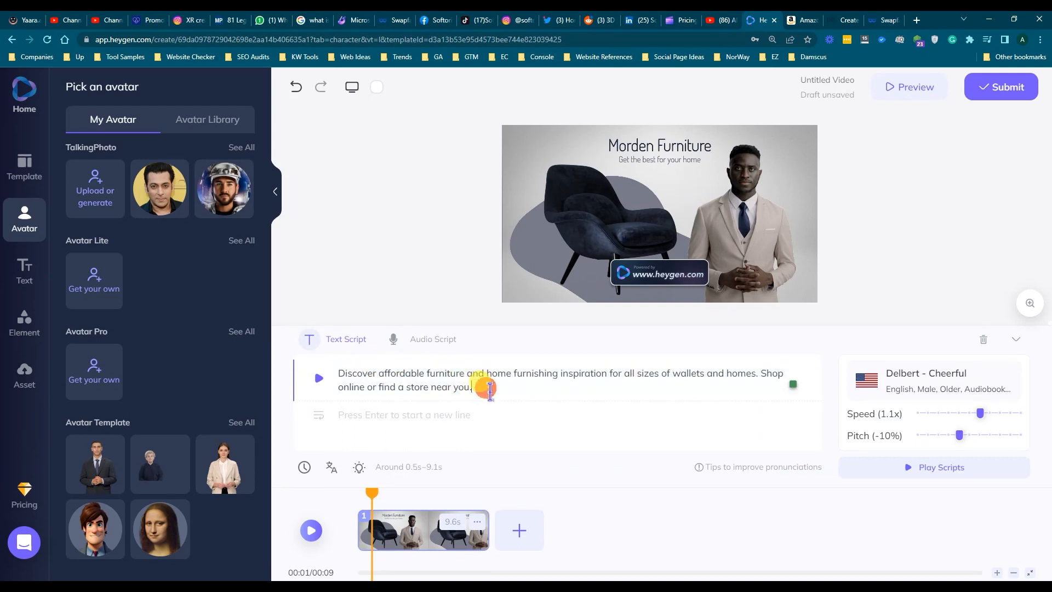
pyautogui.moveTo(489, 387); pyautogui.dragTo(328, 369)
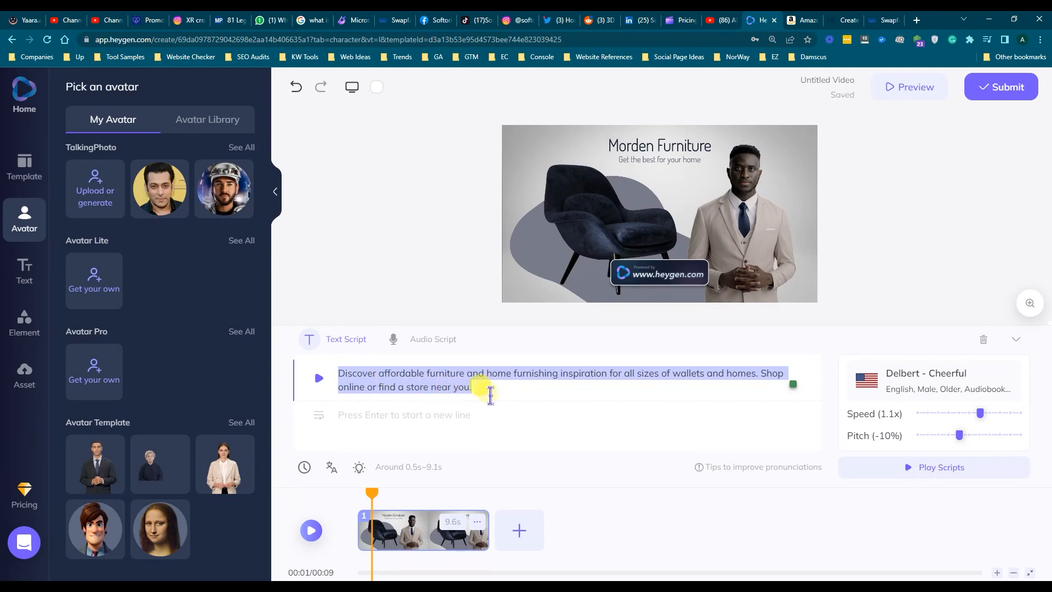
# Add the paragraphs "asdfadfadf" and "asdfasdfadf" below the existing script text and set the voice speed to 1.0x.
pyautogui.click(416, 415)
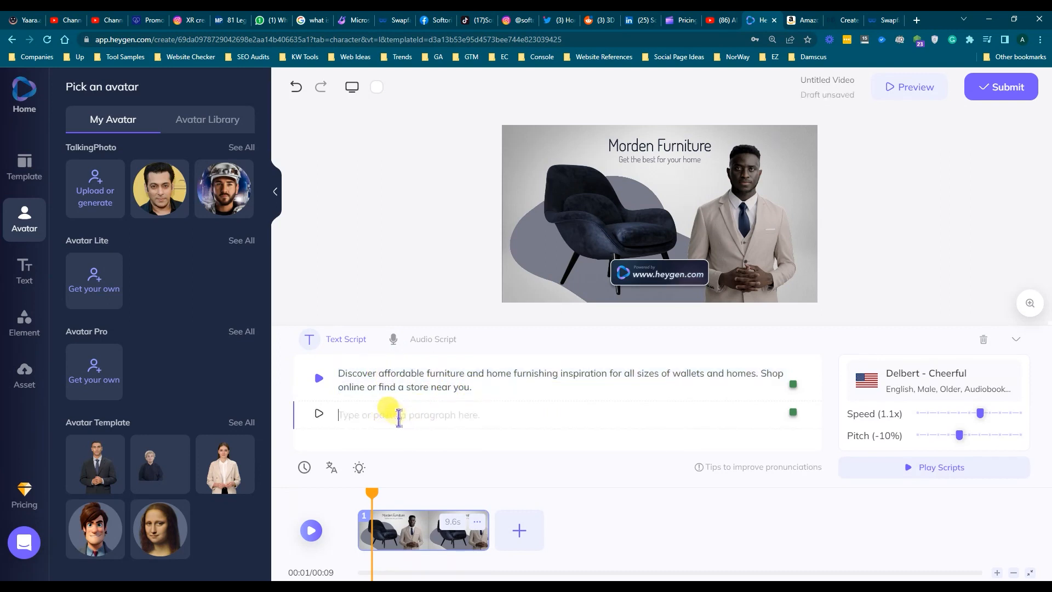
pyautogui.write('asdfadfadf')
pyautogui.press('Return')
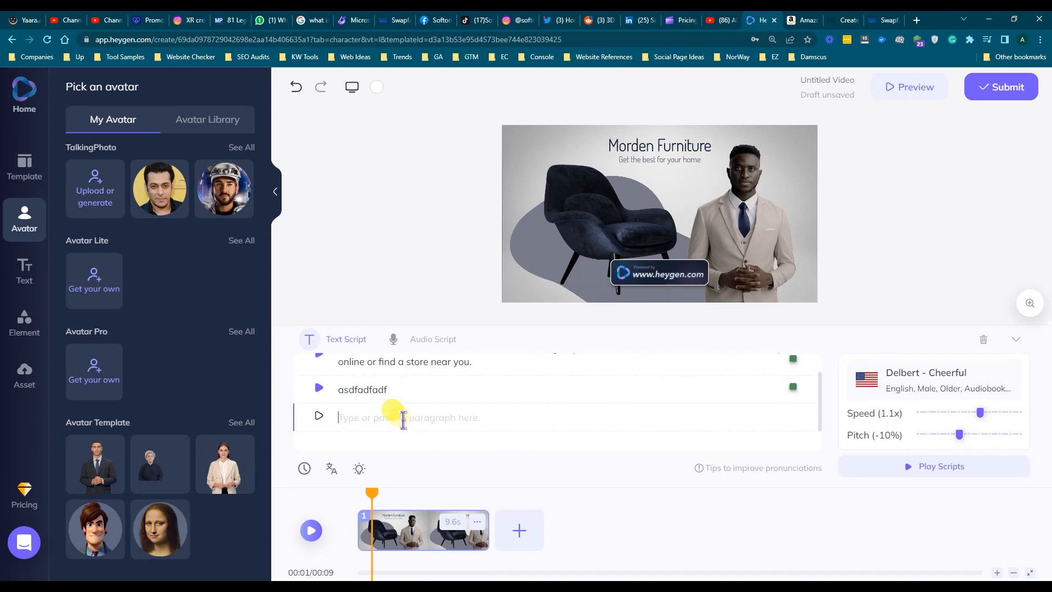
pyautogui.write('asdfasdfadf')
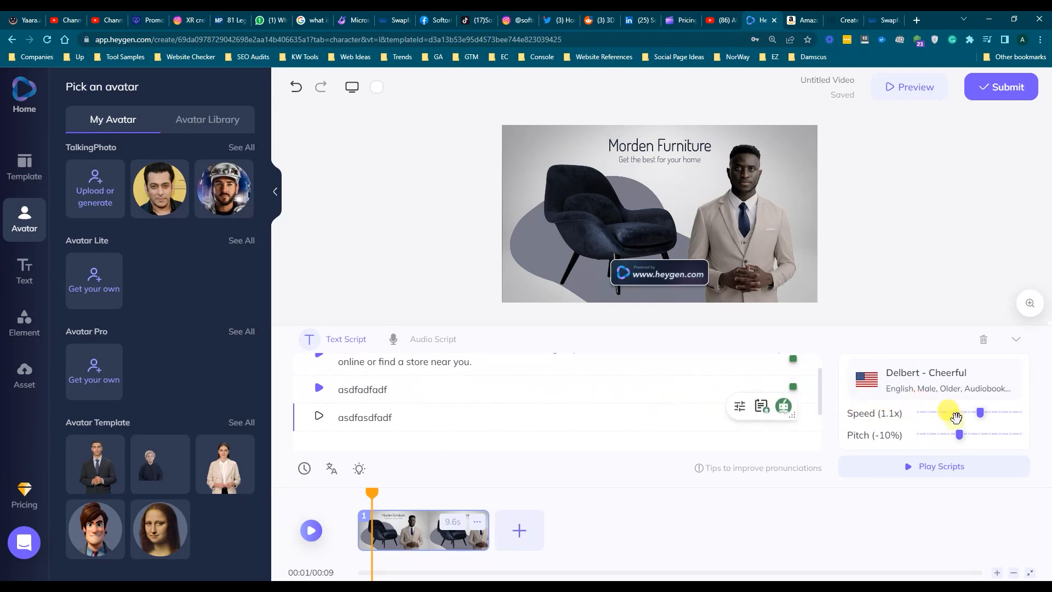
pyautogui.moveTo(974, 414)
pyautogui.mouseDown()
pyautogui.moveTo(952, 412)
pyautogui.moveTo(969, 414)
pyautogui.mouseUp()
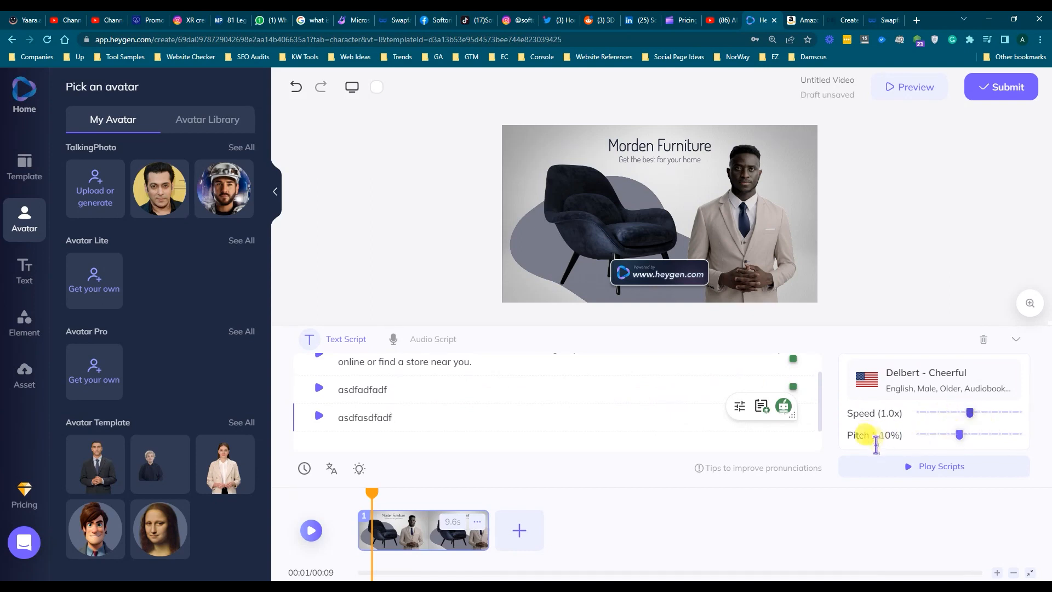
# Set the voice speed to 1.1x and play the video preview, returning to the editor once it has been checked.
pyautogui.moveTo(967, 415); pyautogui.dragTo(980, 422)
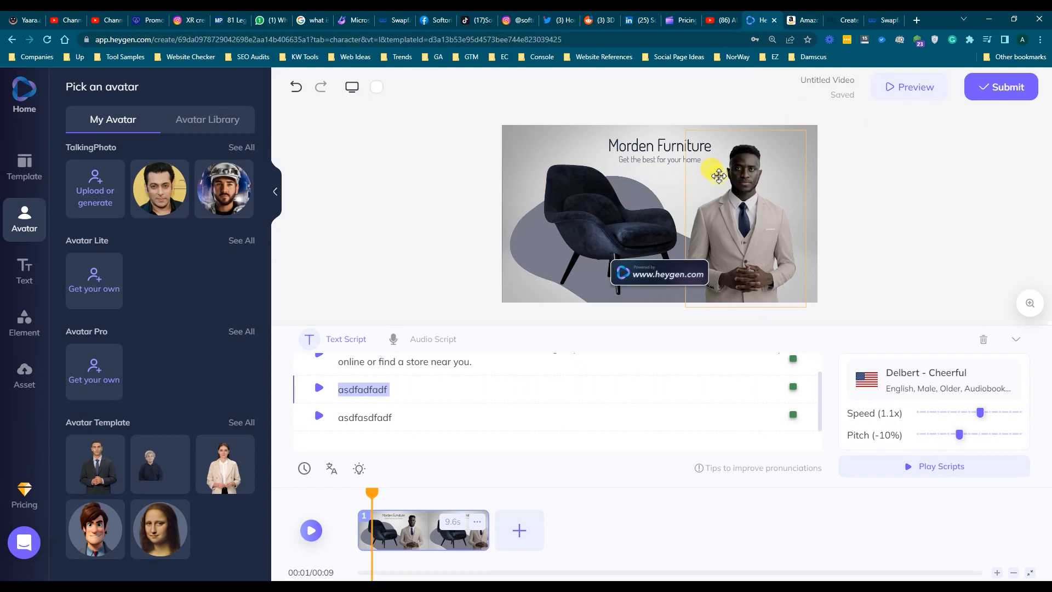
pyautogui.click(898, 87)
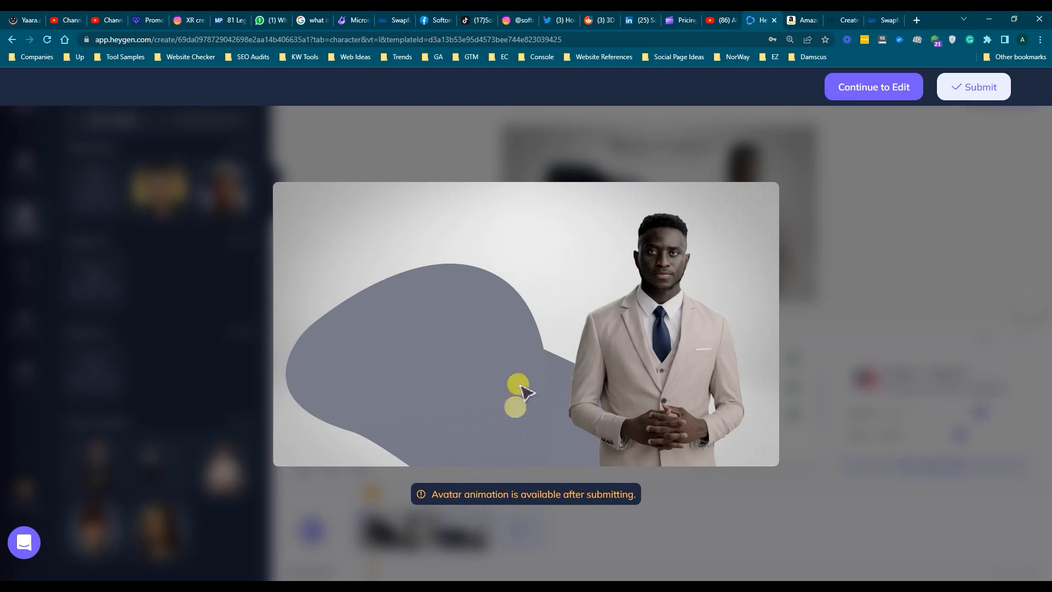
pyautogui.click(525, 326)
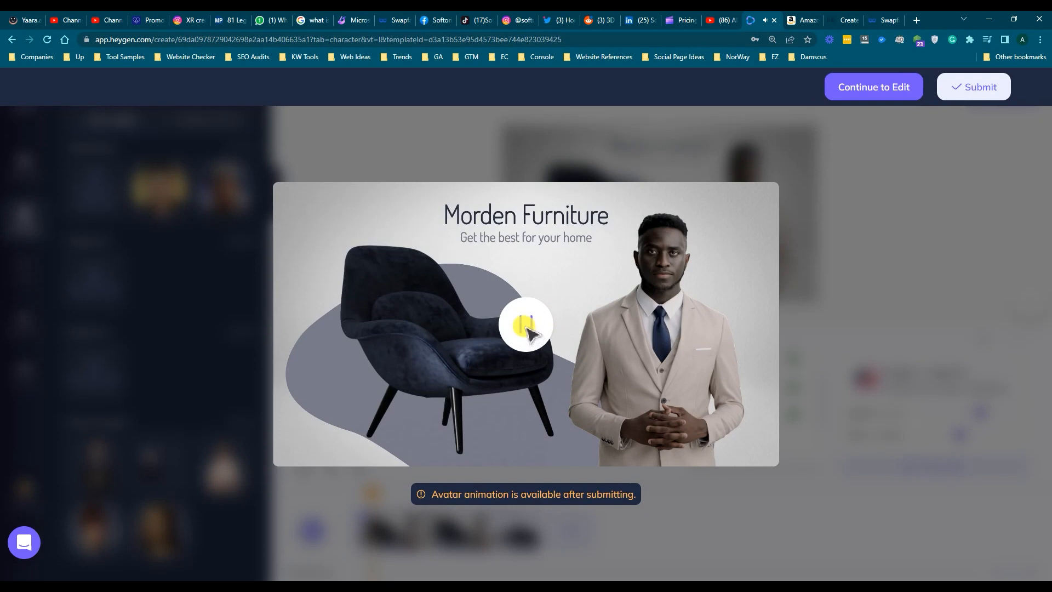
pyautogui.click(529, 332)
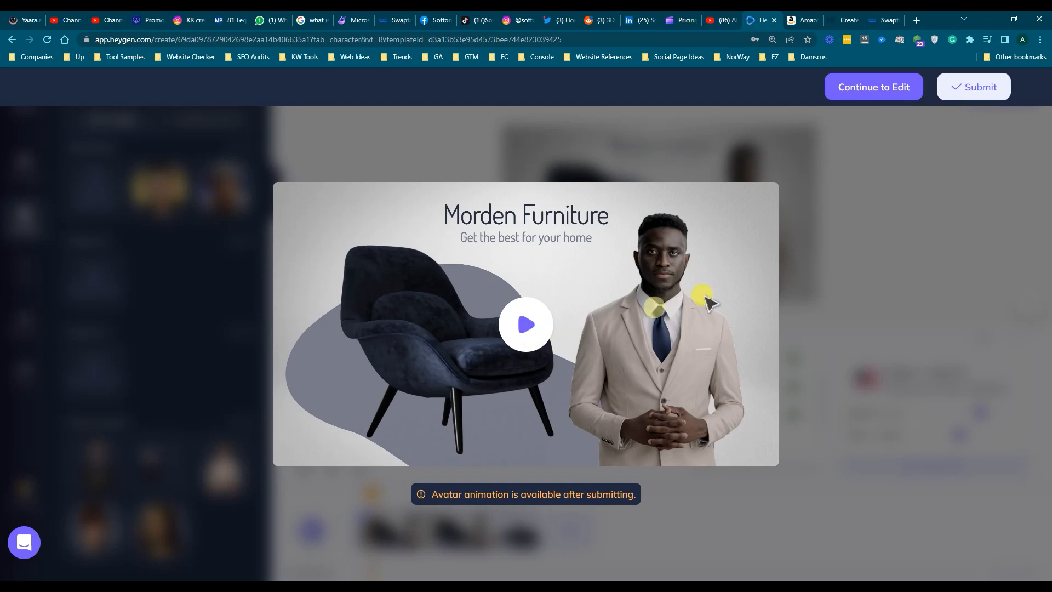
pyautogui.click(861, 270)
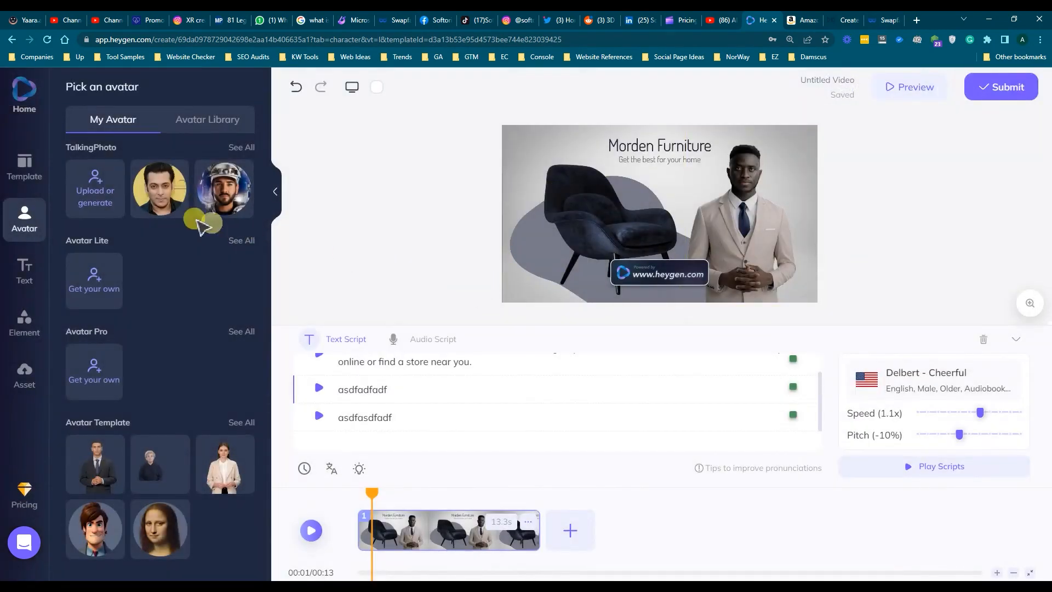
# Replace the scene's presenter with the uploaded yellow-background TalkingPhoto, switch it to Circle View and place it to the right of the armchair.
pyautogui.moveTo(168, 209)
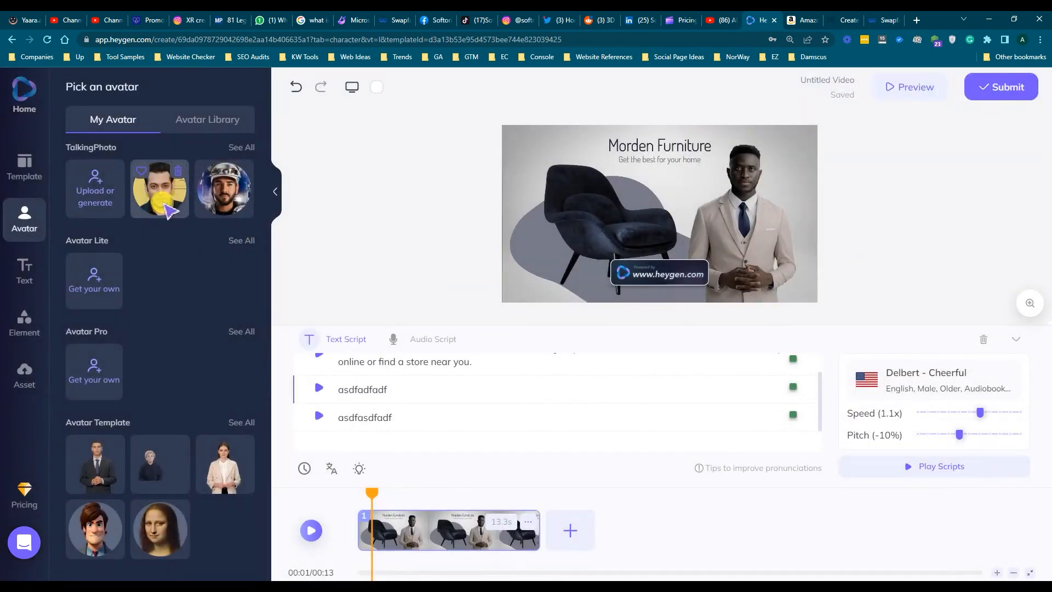
pyautogui.click(175, 208)
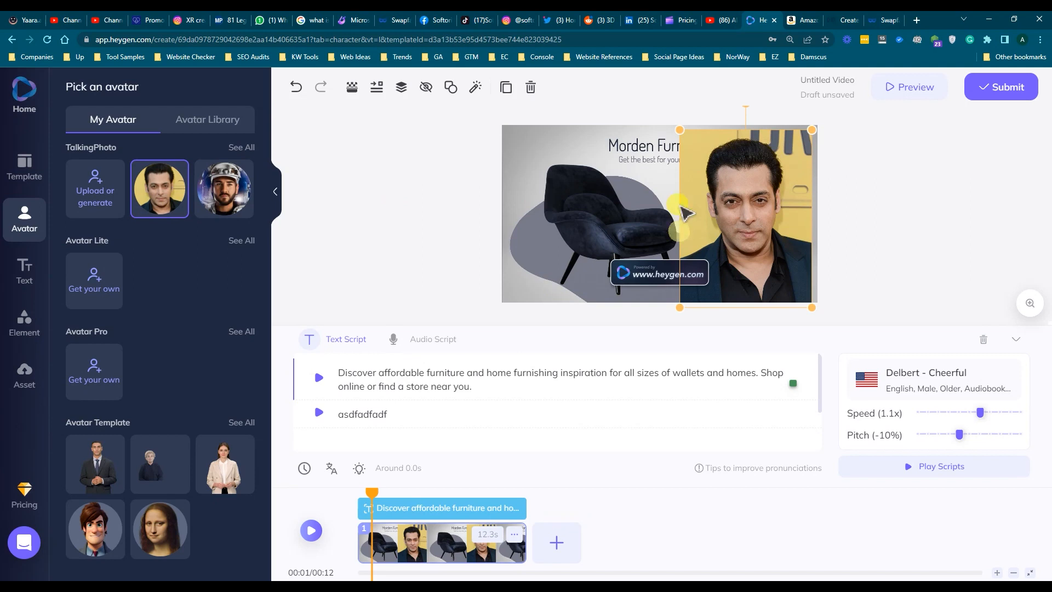
pyautogui.click(742, 187)
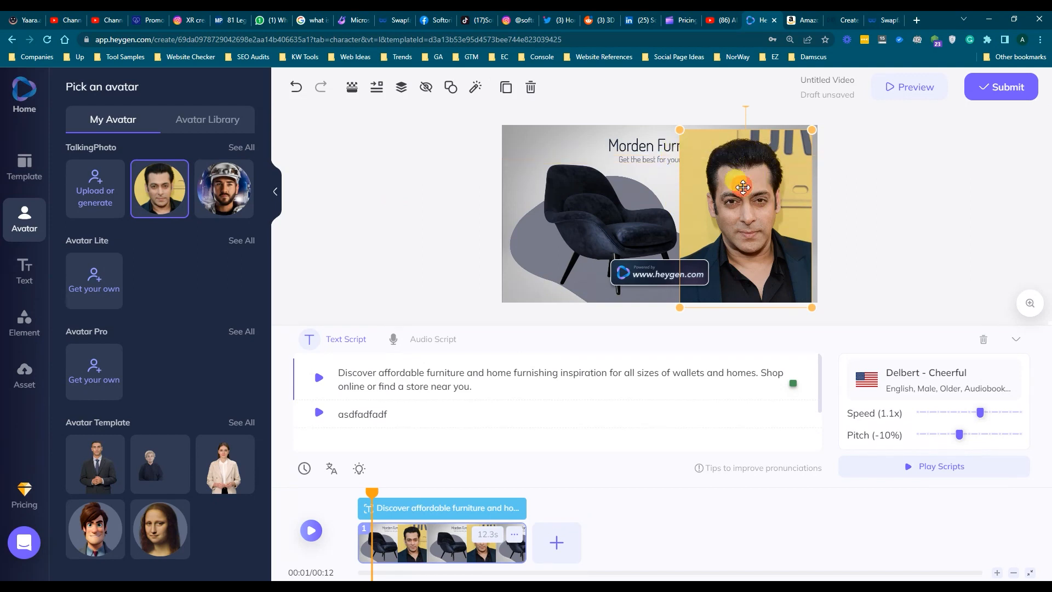
pyautogui.rightClick(743, 187)
pyautogui.moveTo(789, 204)
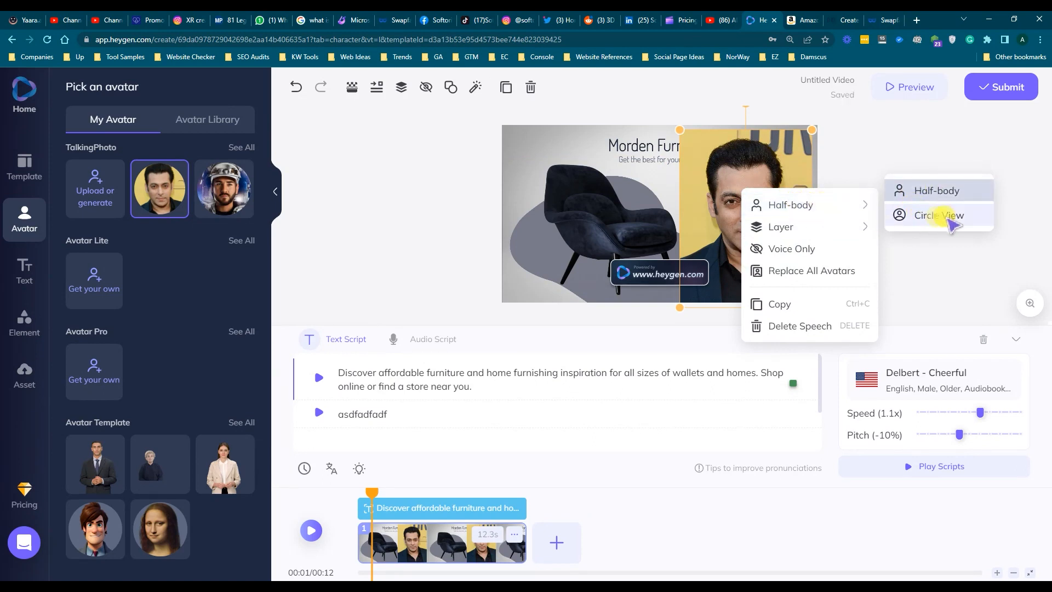
pyautogui.click(910, 215)
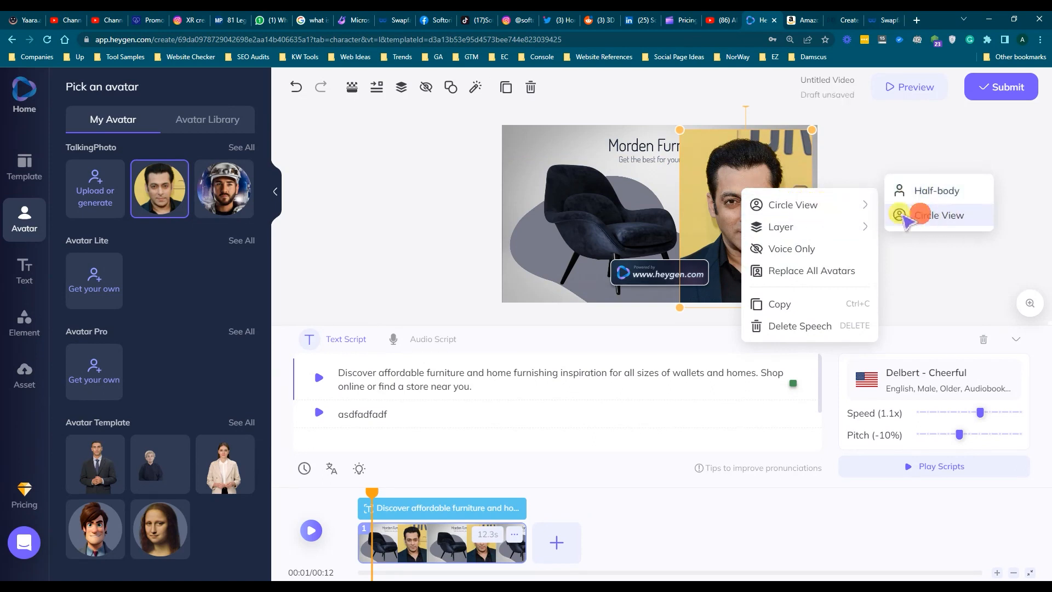
pyautogui.moveTo(787, 227)
pyautogui.moveTo(746, 224); pyautogui.dragTo(759, 207)
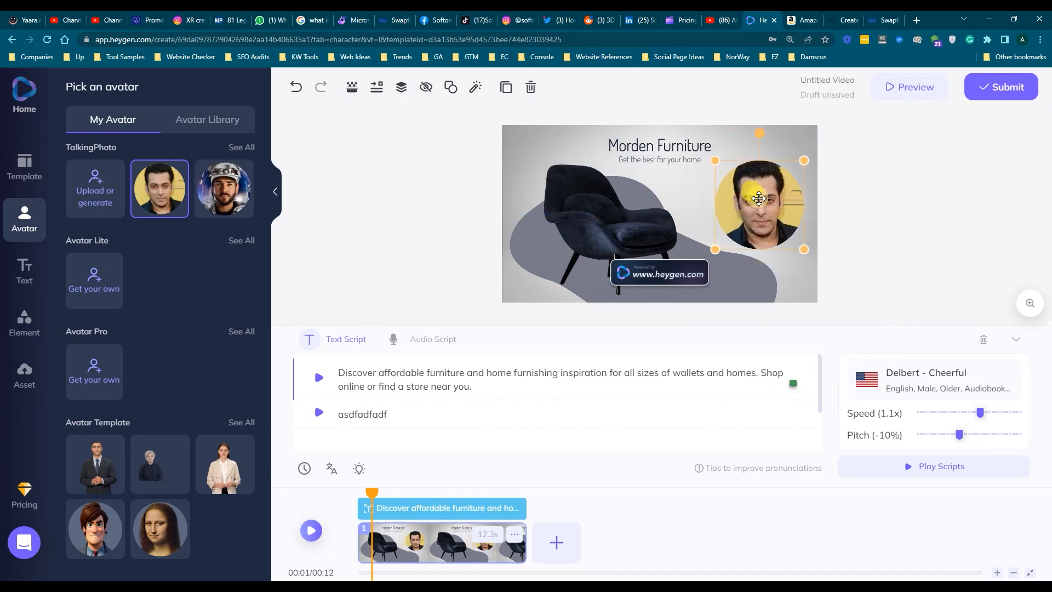
# Apply the circular TalkingPhoto to the whole video with Replace All Avatars.
pyautogui.rightClick(758, 198)
pyautogui.moveTo(800, 237)
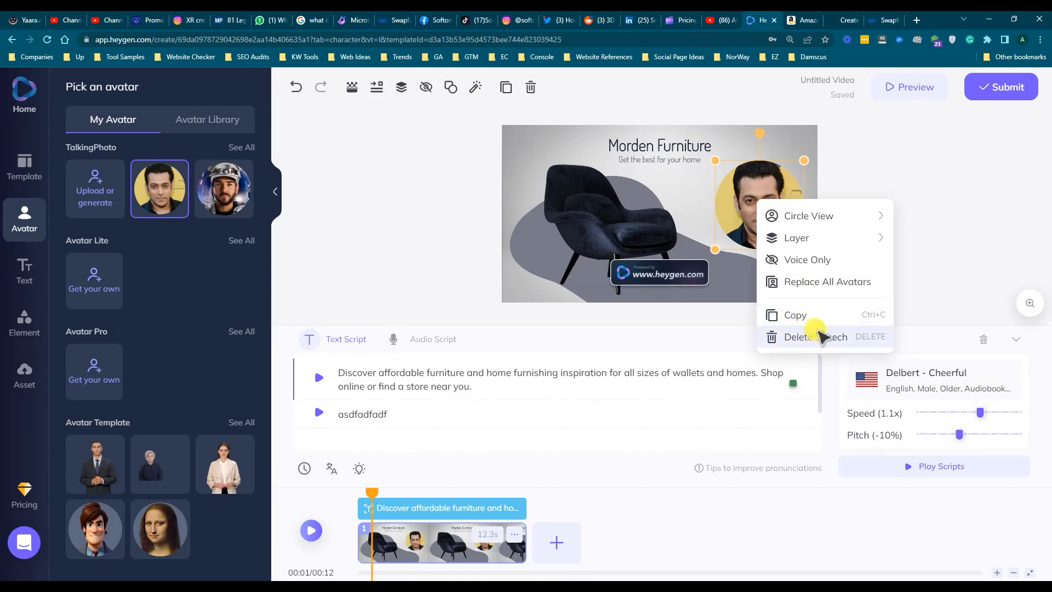
pyautogui.click(824, 282)
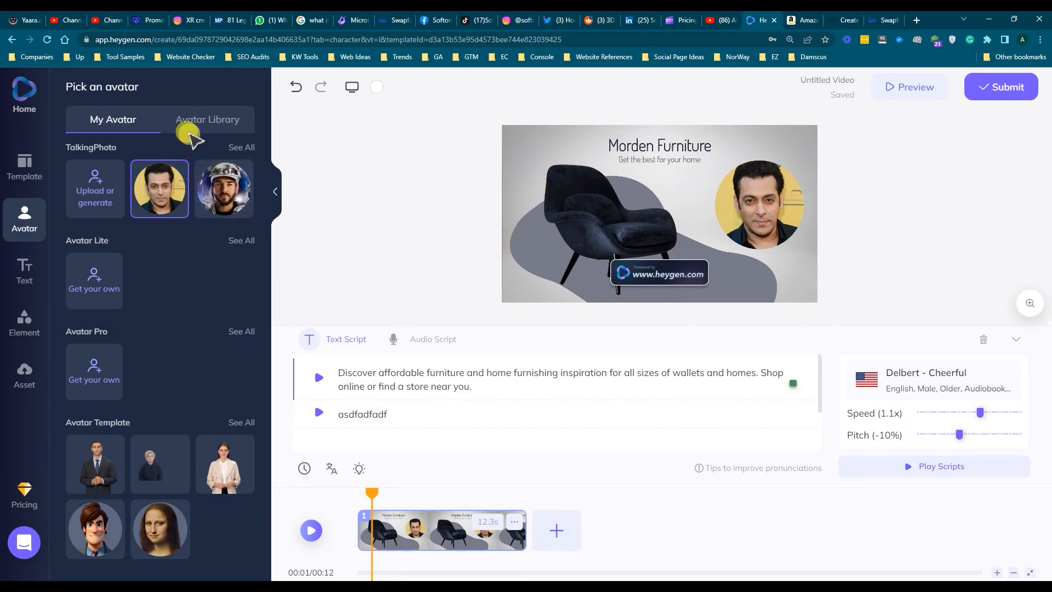
# Browse the ready-made presenters in the Avatar Library and return to the personal avatars.
pyautogui.click(207, 124)
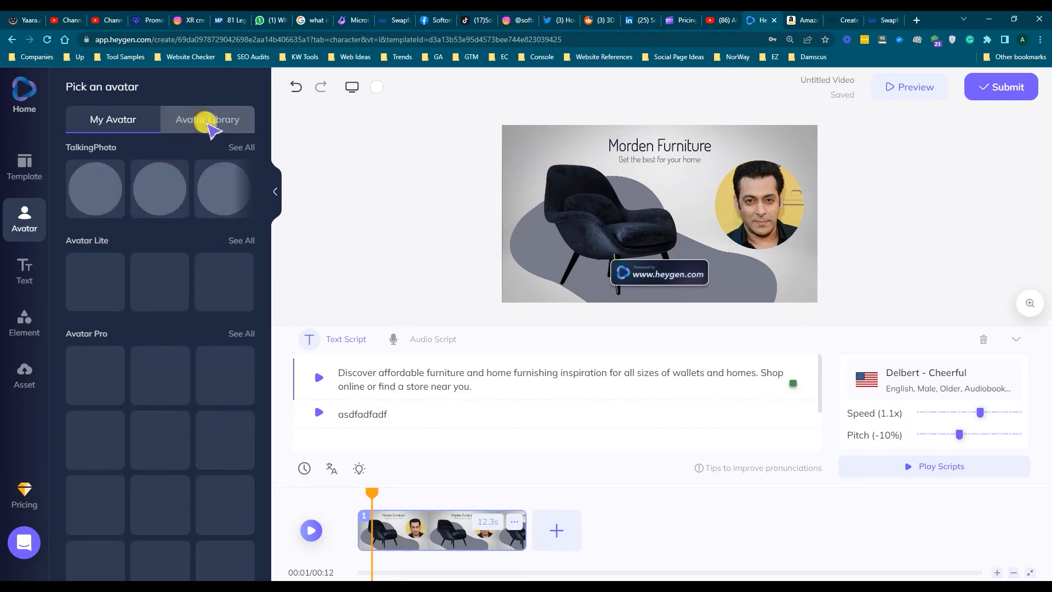
pyautogui.scroll(-10, 177, 340)
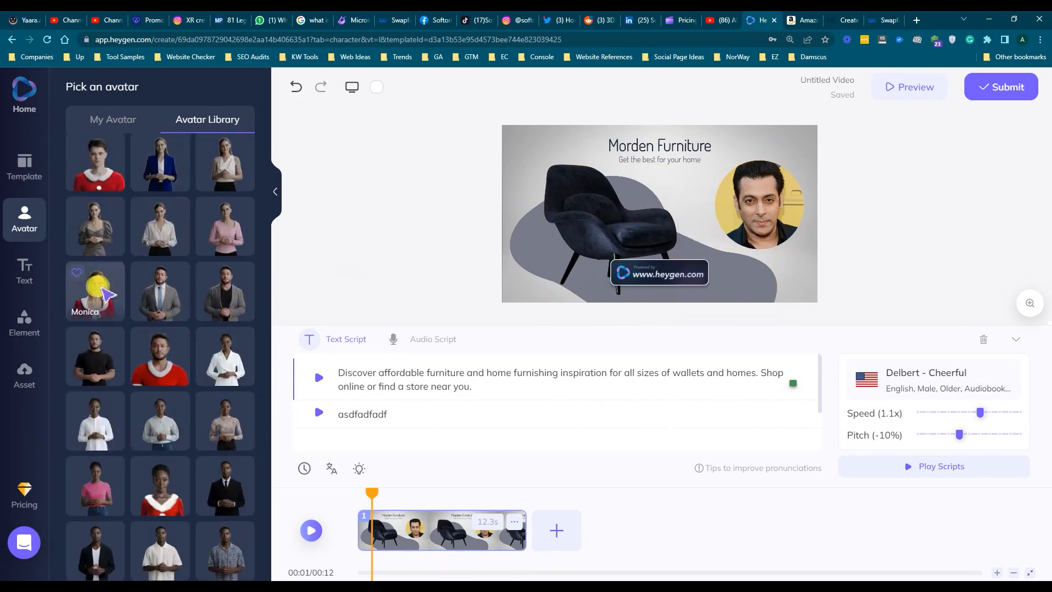
pyautogui.click(215, 301)
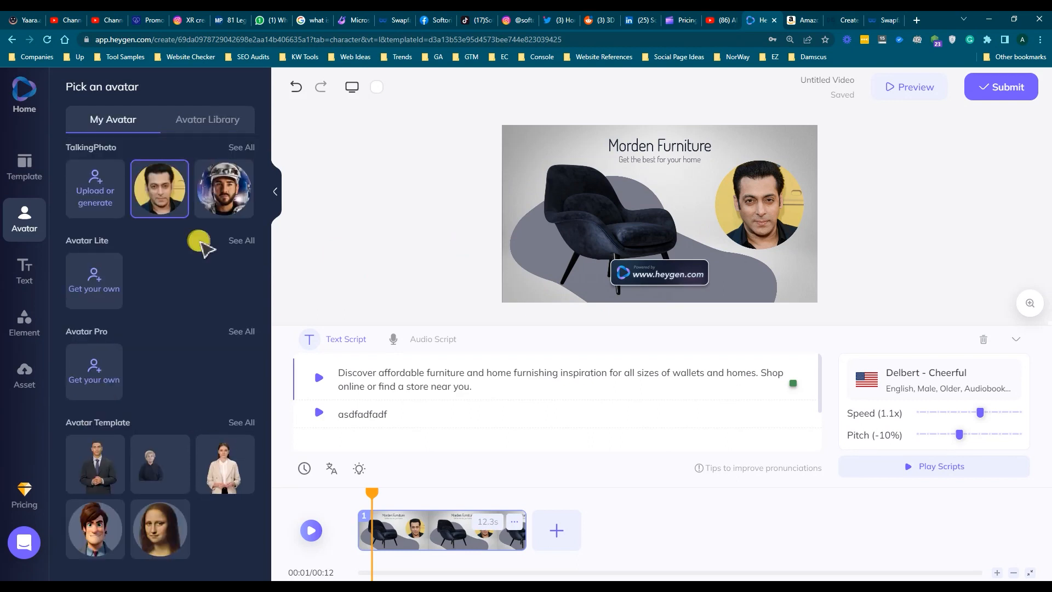
pyautogui.click(33, 224)
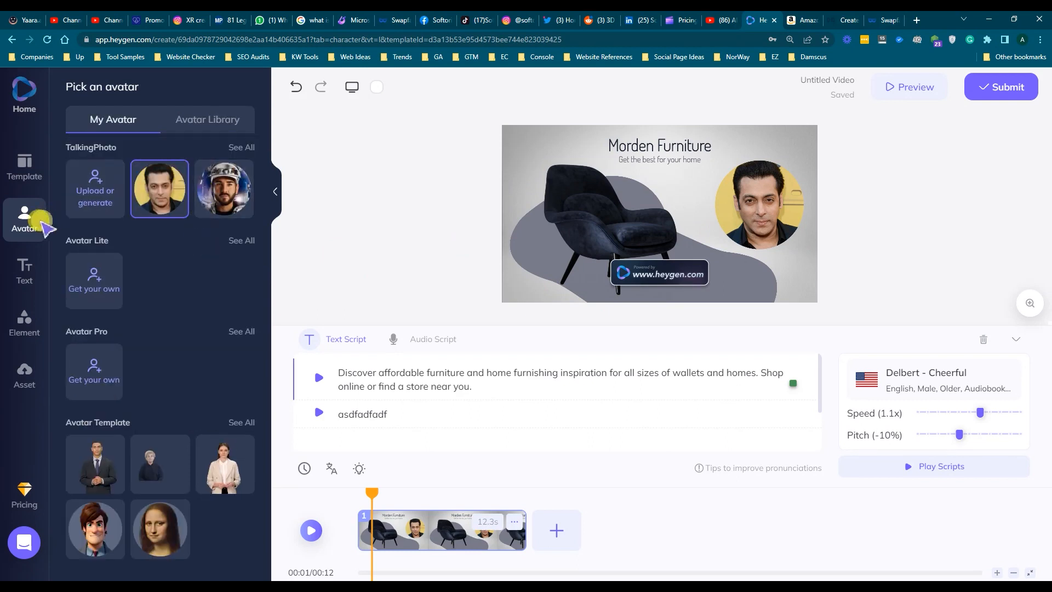
# Look through the available element types and examine the device, picture and shape frames.
pyautogui.click(26, 327)
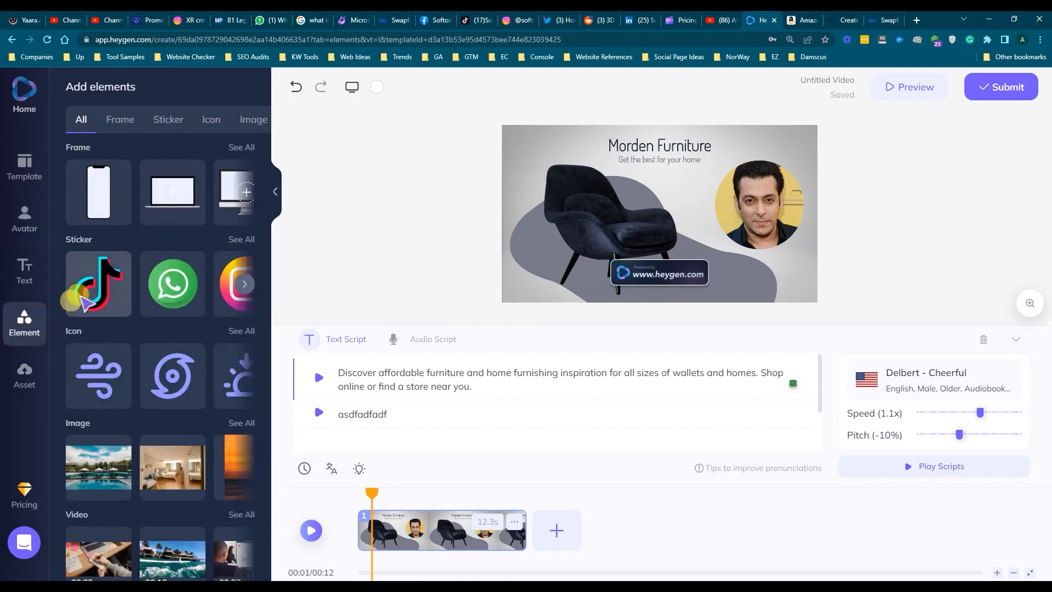
pyautogui.scroll(-4, 167, 301)
pyautogui.scroll(4, 146, 187)
pyautogui.click(118, 120)
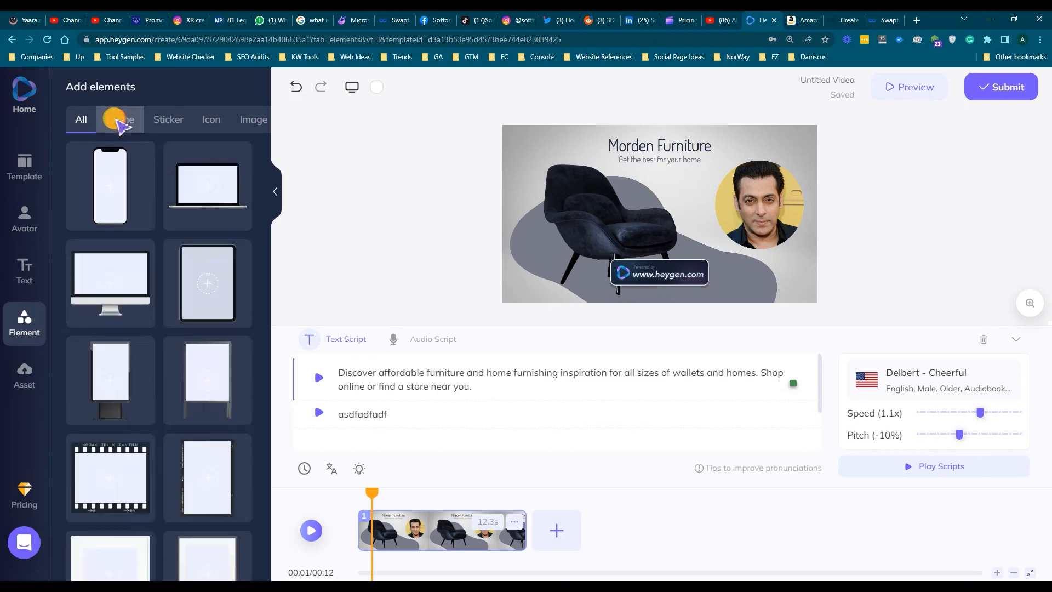
pyautogui.scroll(-5, 169, 235)
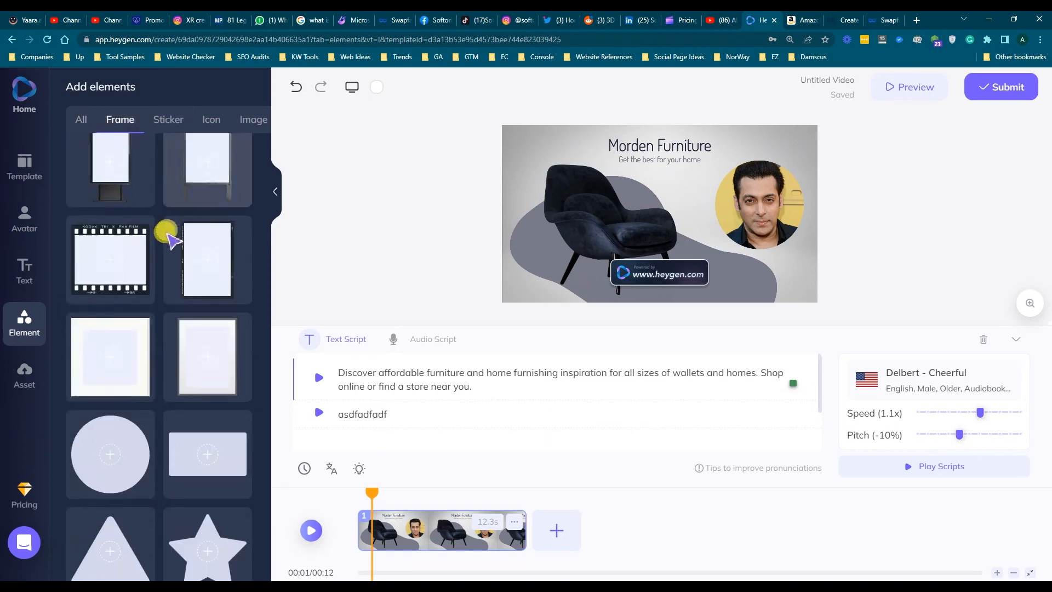
pyautogui.scroll(-3, 178, 291)
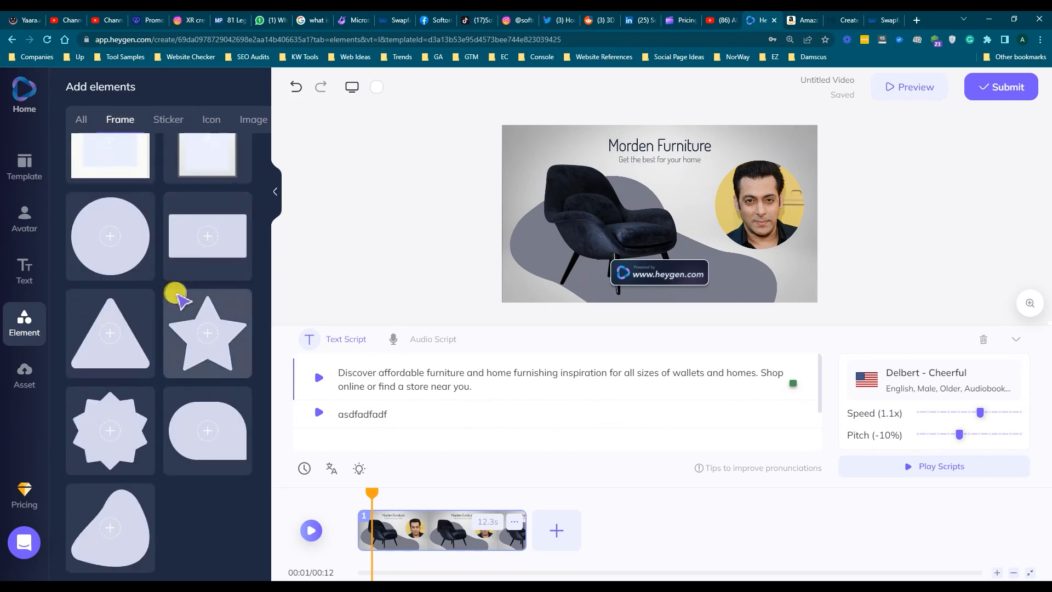
pyautogui.scroll(8, 159, 181)
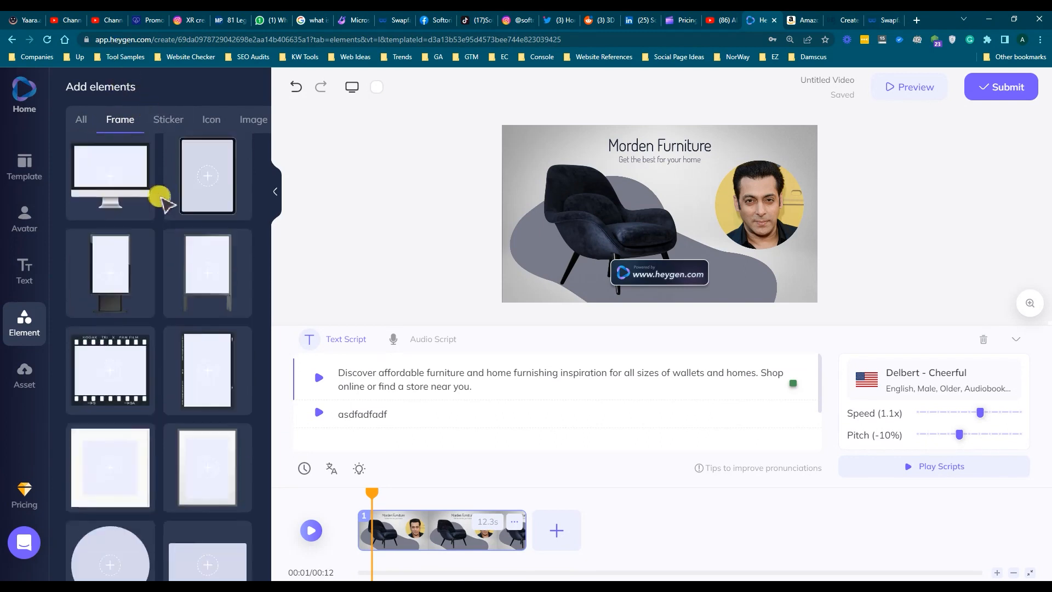
# Look through the sticker, icon and image elements offered for the scene.
pyautogui.click(165, 118)
pyautogui.scroll(-13, 192, 268)
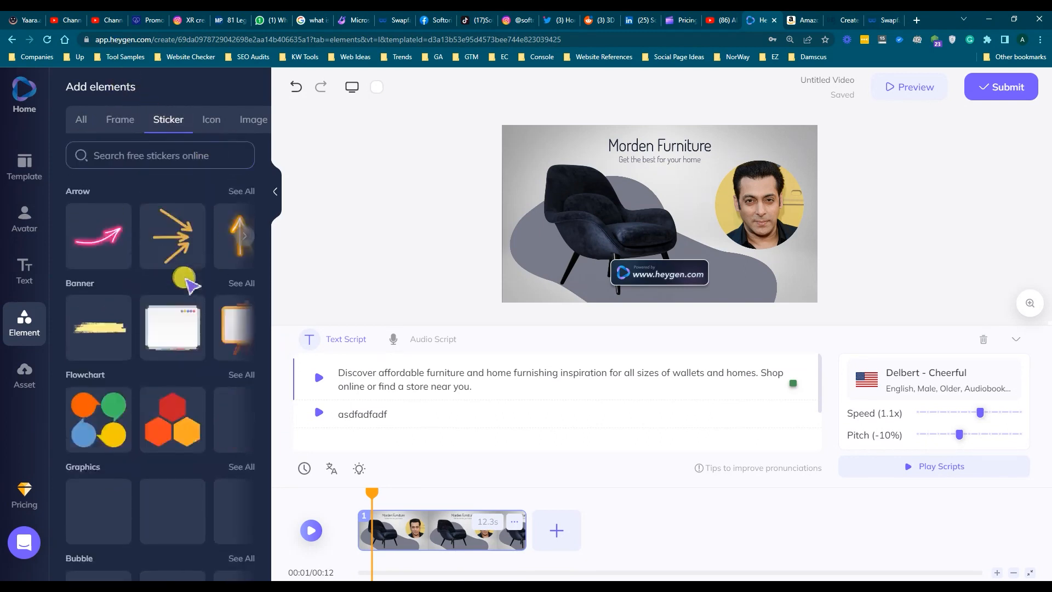
pyautogui.scroll(-5, 186, 290)
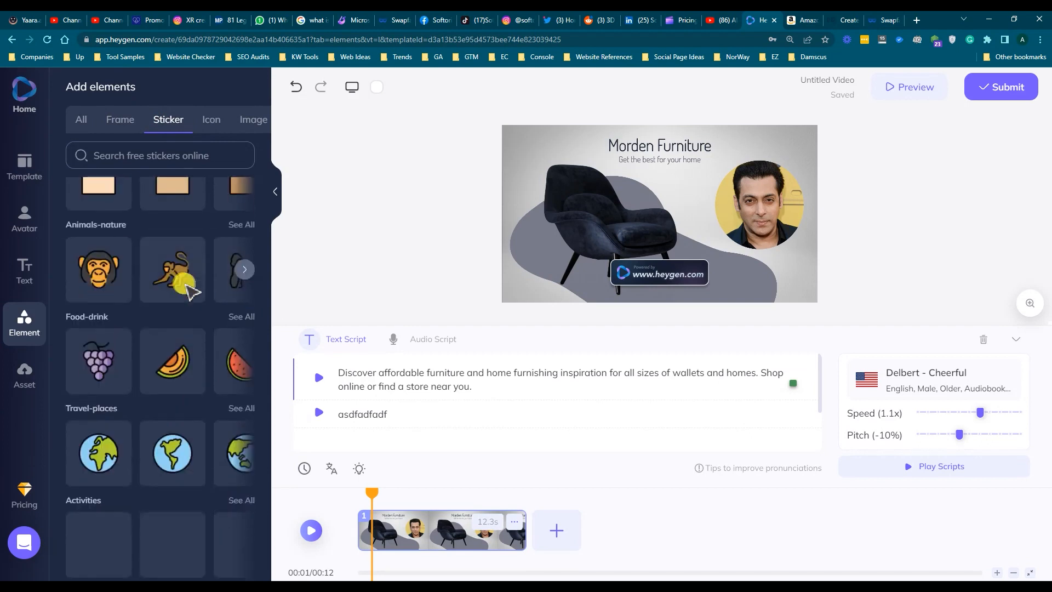
pyautogui.click(211, 118)
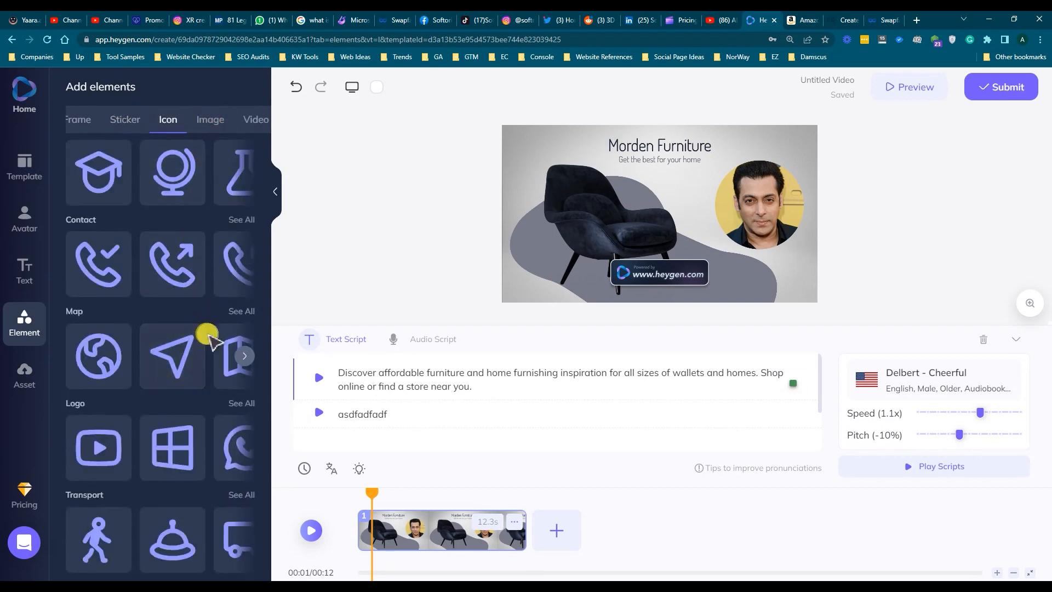
pyautogui.click(210, 119)
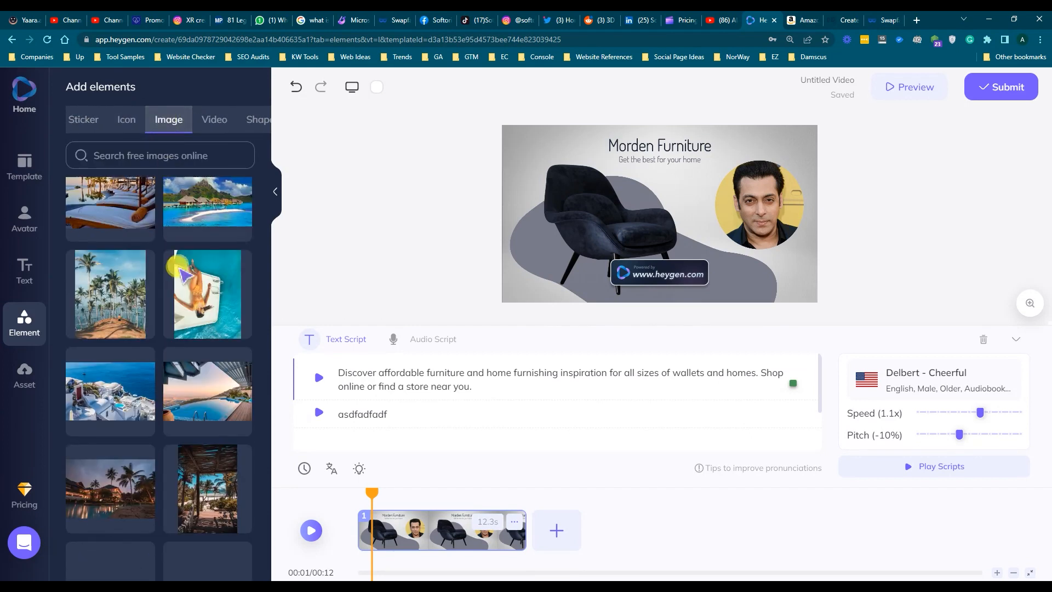
pyautogui.scroll(-10, 174, 335)
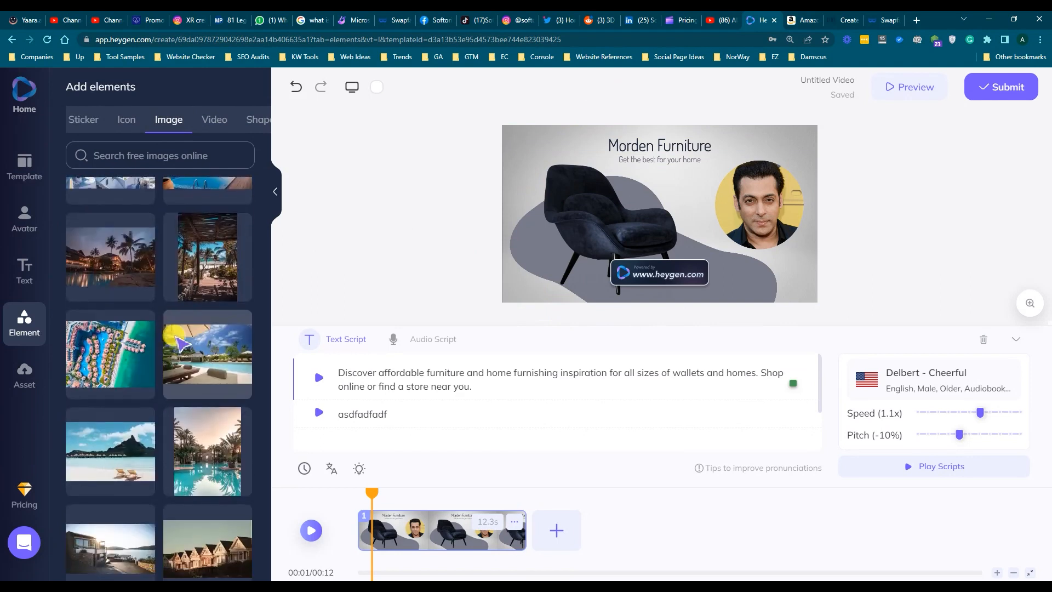
pyautogui.scroll(-2, 180, 339)
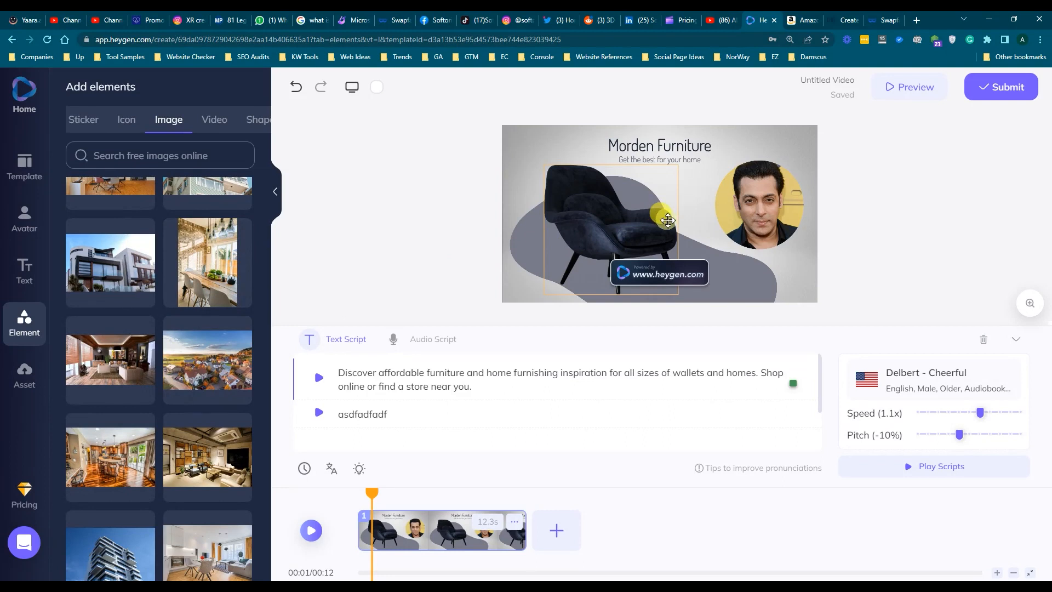
# Add the 4-second stock video to the scene and drop it into the rounded background shape behind the armchair.
pyautogui.click(214, 119)
pyautogui.scroll(-5, 141, 228)
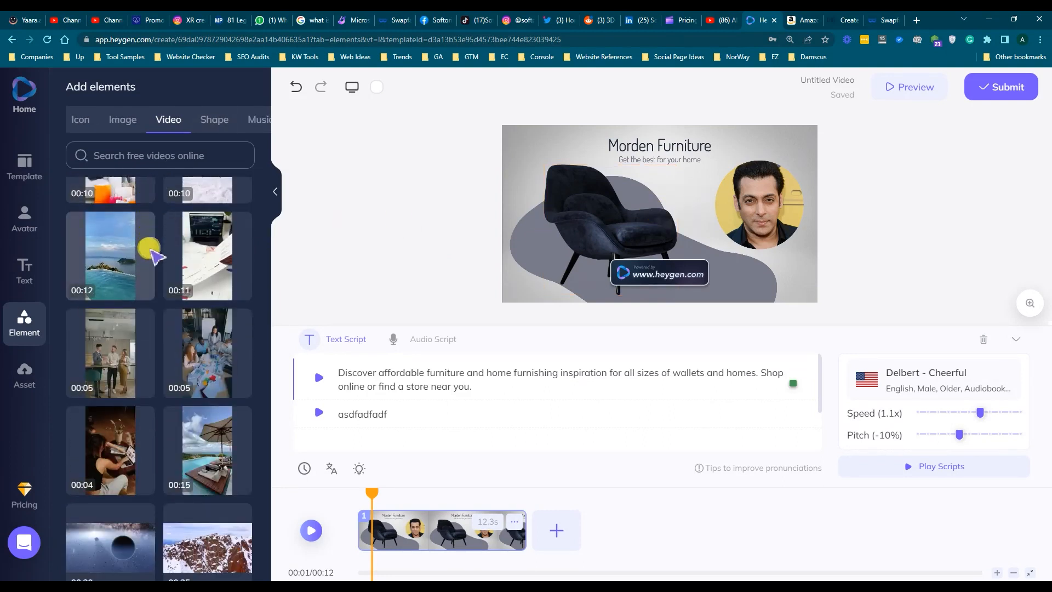
pyautogui.scroll(-2, 156, 256)
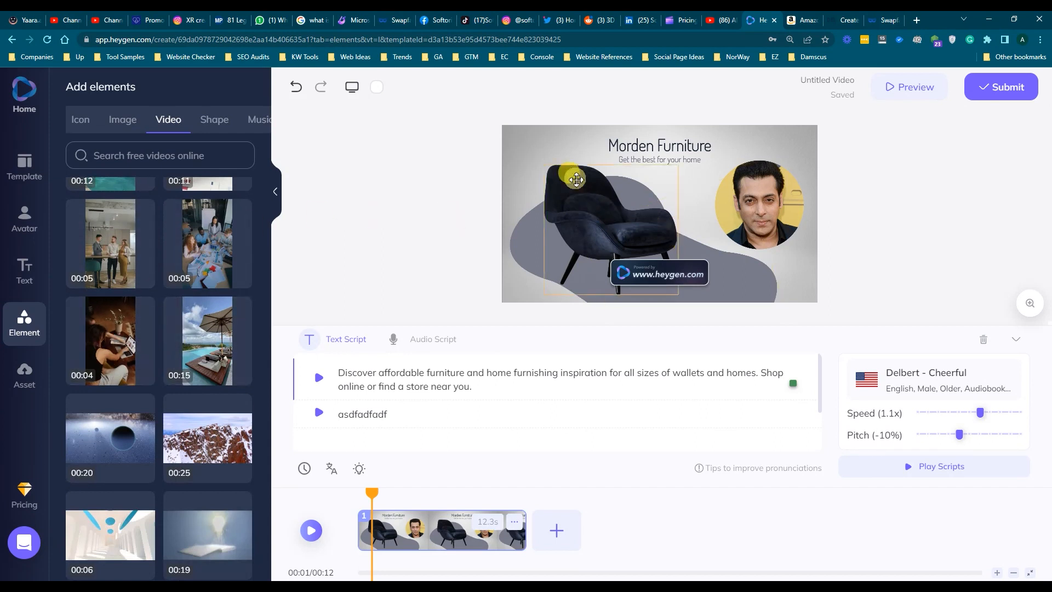
pyautogui.hotkey('ctrl', 'z')
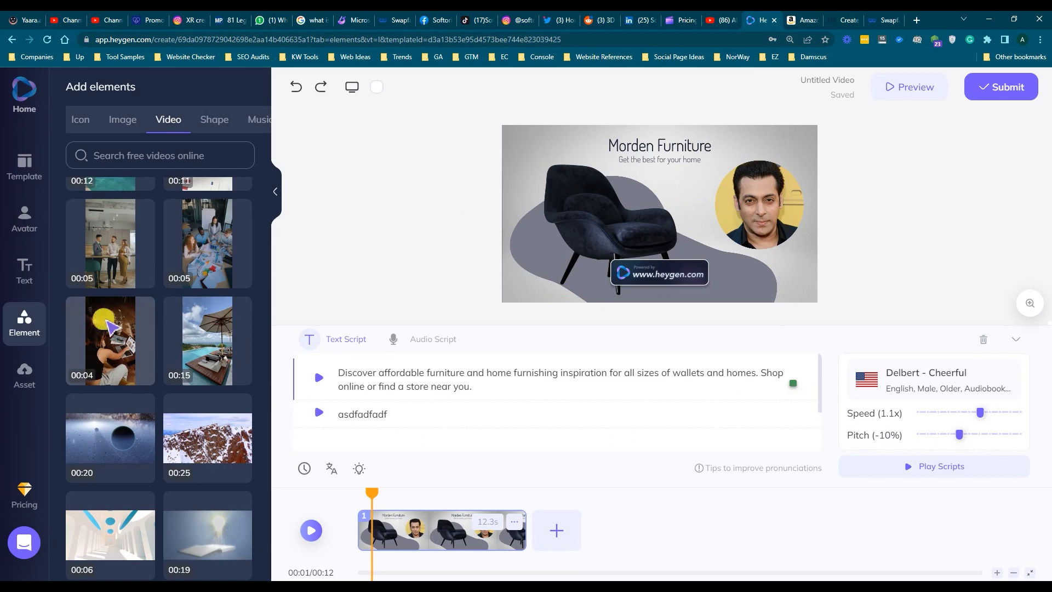
pyautogui.click(120, 339)
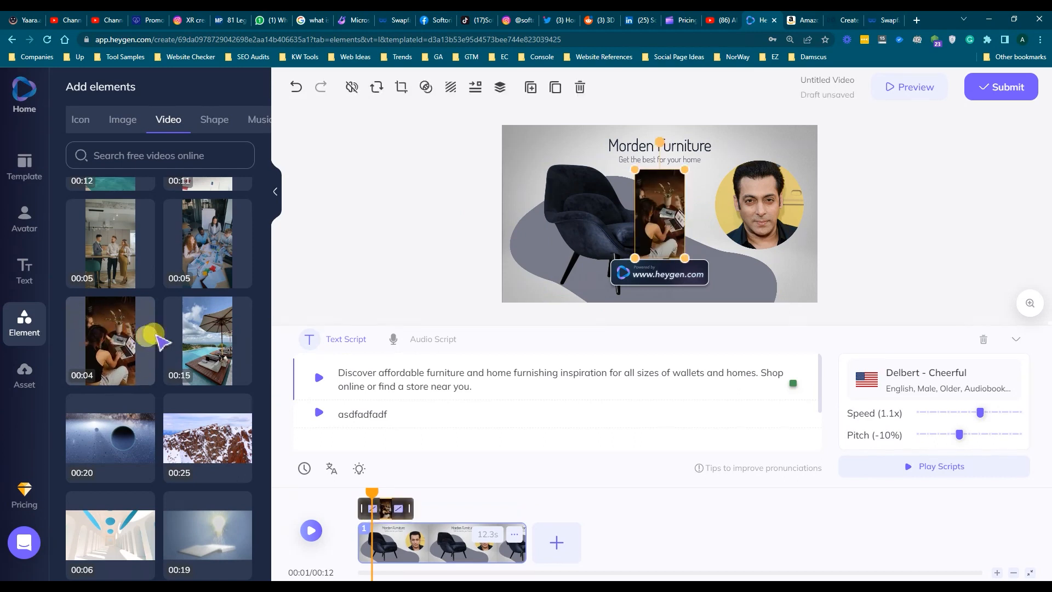
pyautogui.rightClick(650, 196)
pyautogui.moveTo(651, 195); pyautogui.dragTo(552, 203)
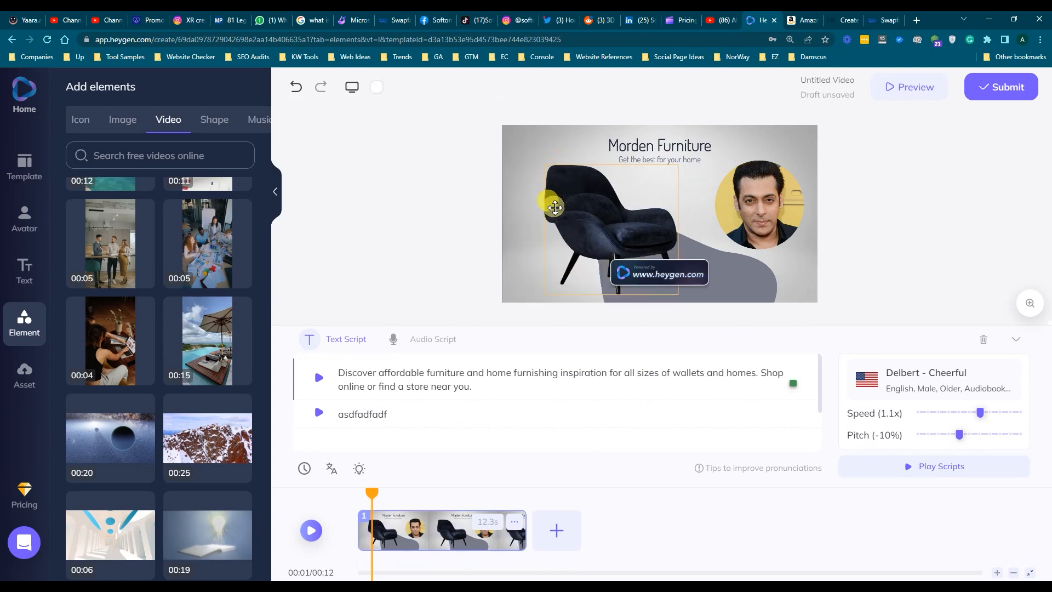
pyautogui.moveTo(547, 248); pyautogui.dragTo(592, 285)
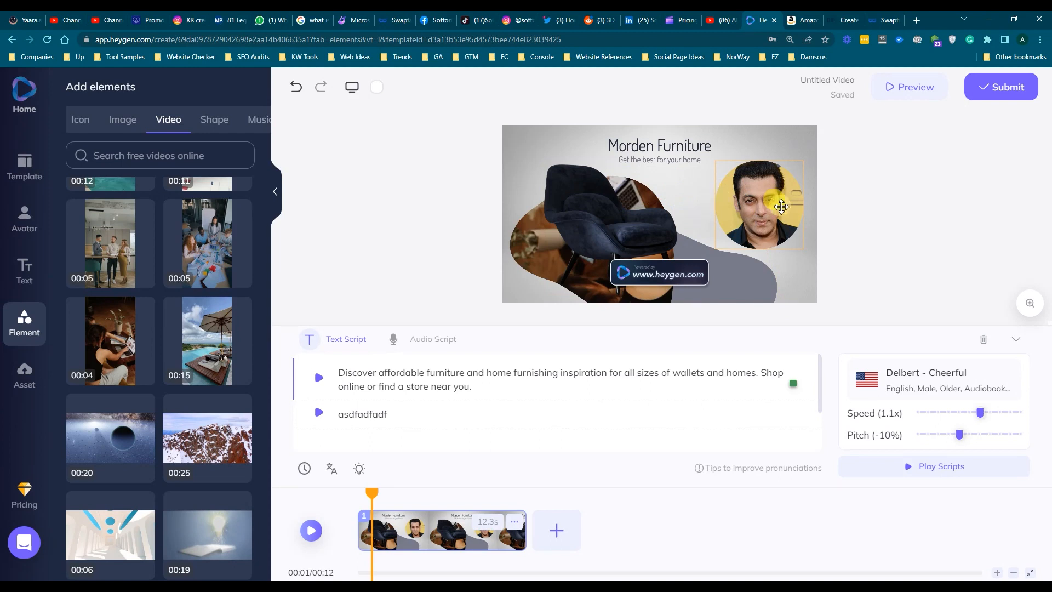
# Submit the furniture video for production and play the finished 12-second render.
pyautogui.click(992, 93)
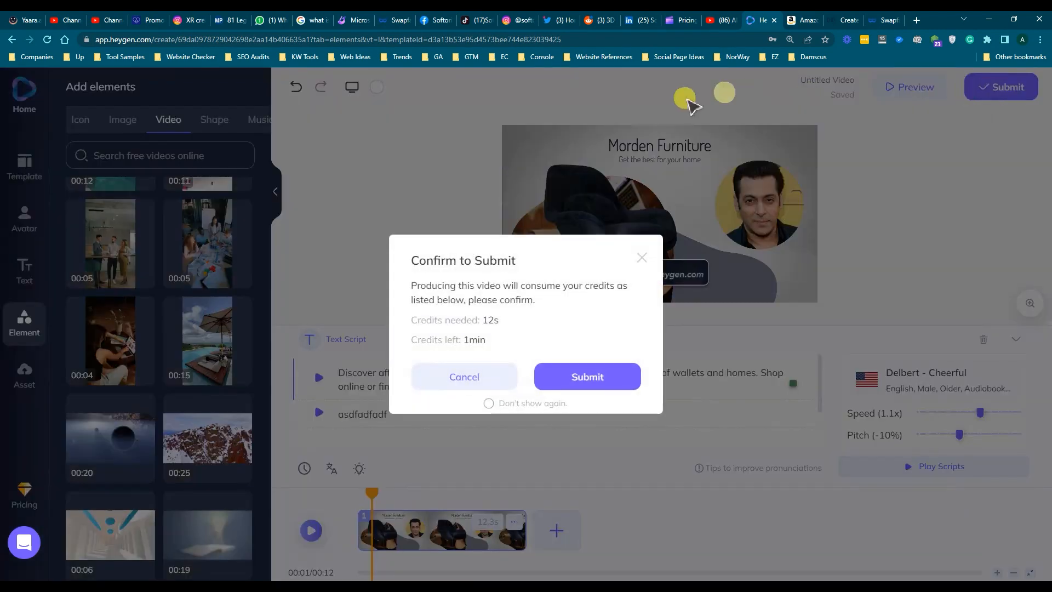
pyautogui.click(586, 378)
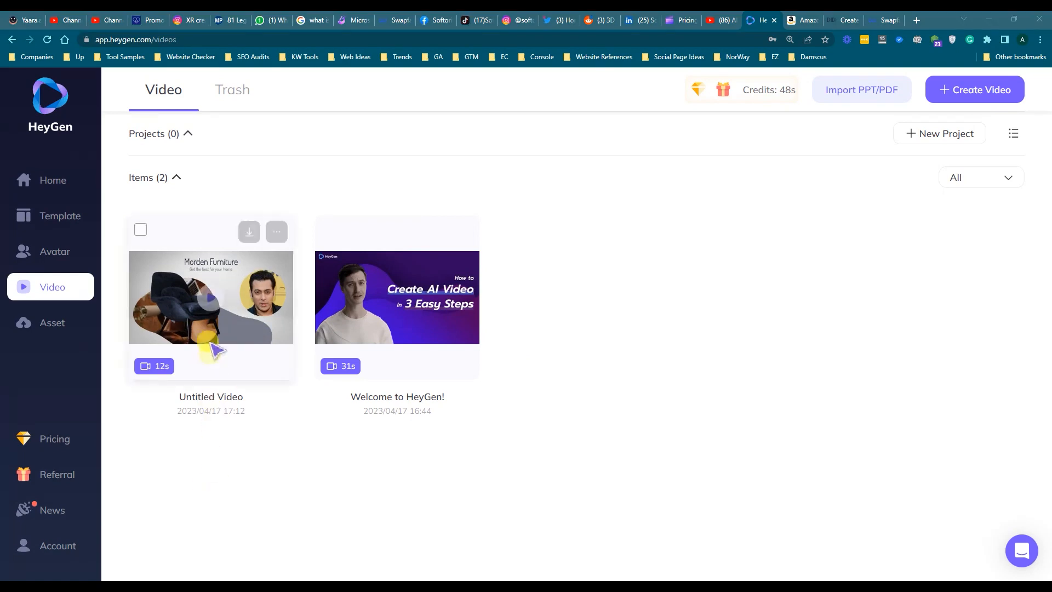
pyautogui.click(215, 303)
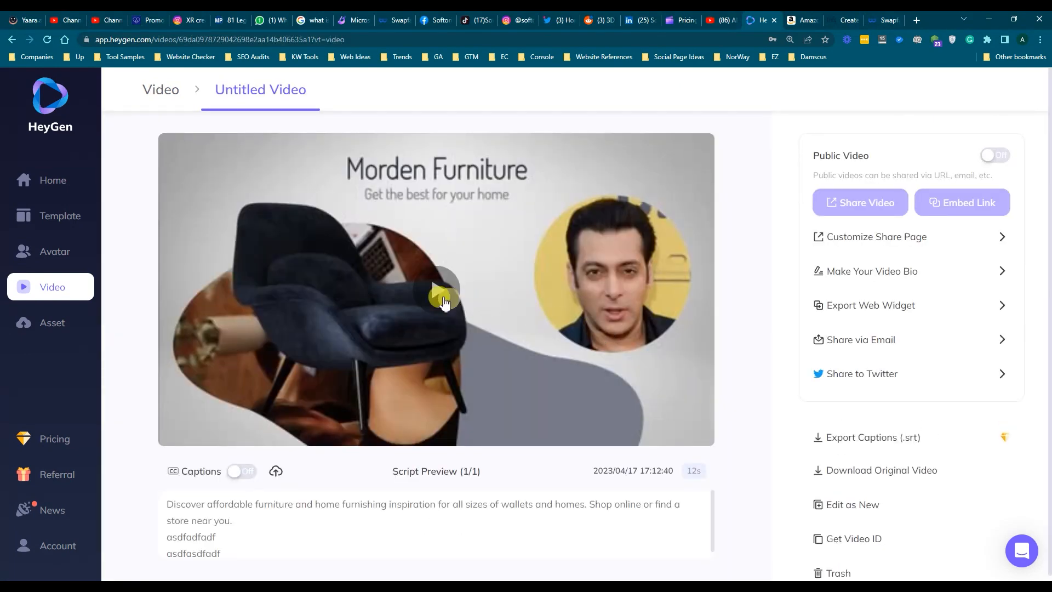
pyautogui.click(436, 290)
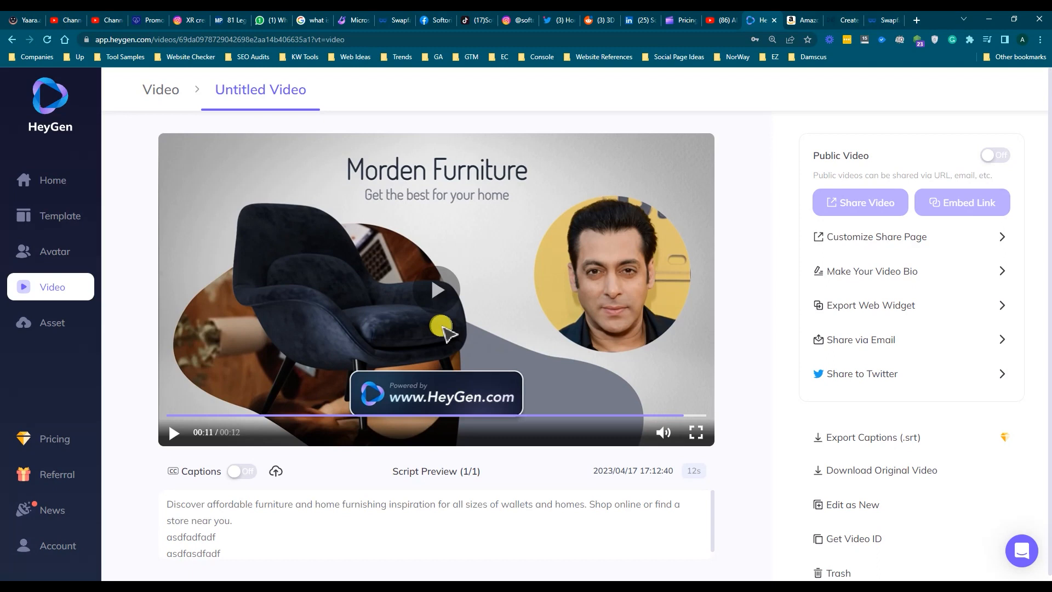
# Open the Derek Christmas avatar from the Avatar Library for editing and set its view mode to Circle.
pyautogui.click(47, 219)
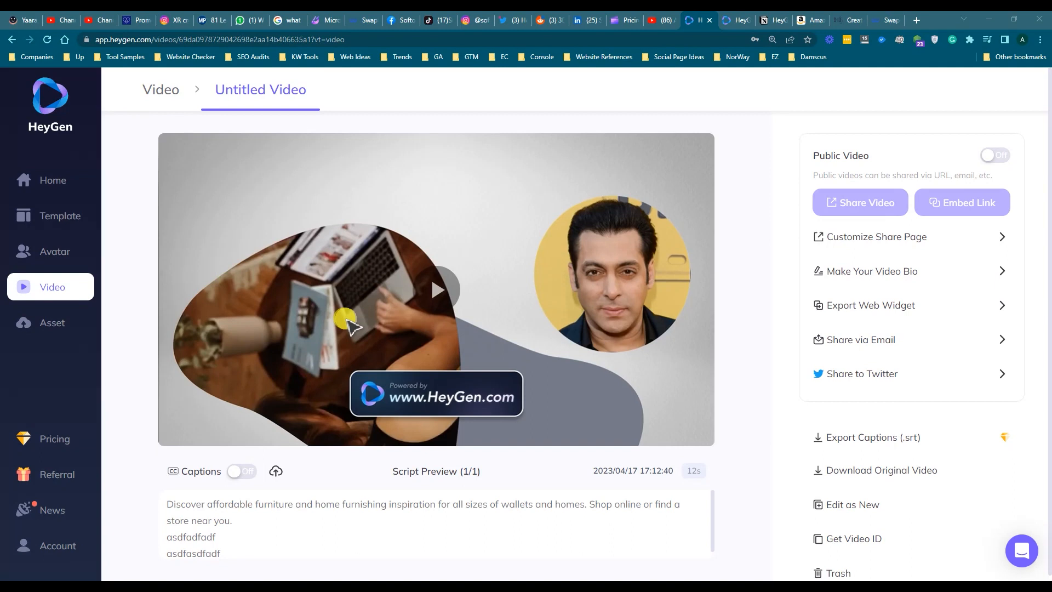
pyautogui.click(58, 256)
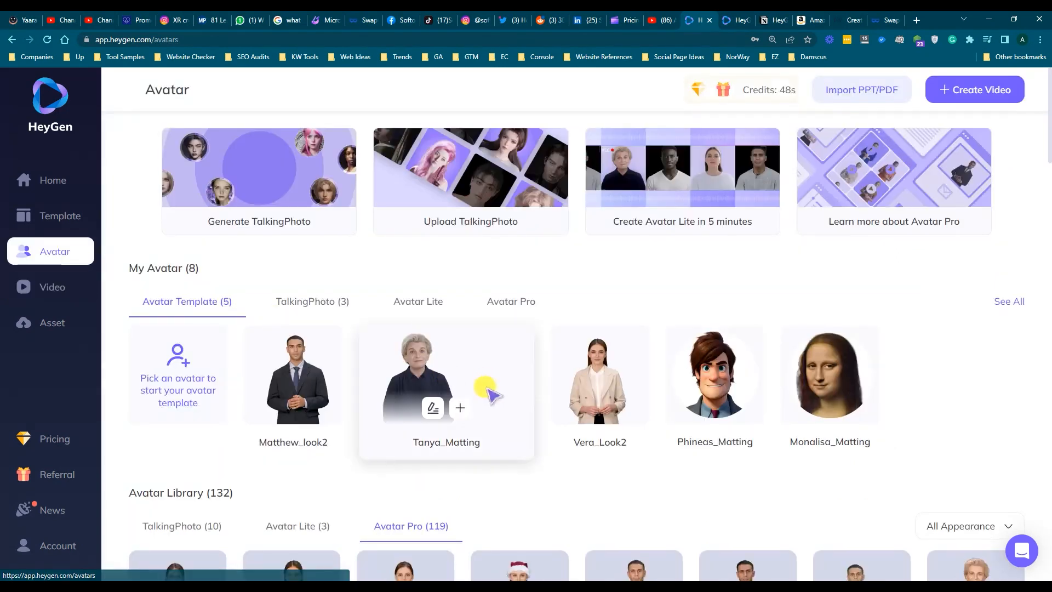
pyautogui.scroll(-10, 487, 391)
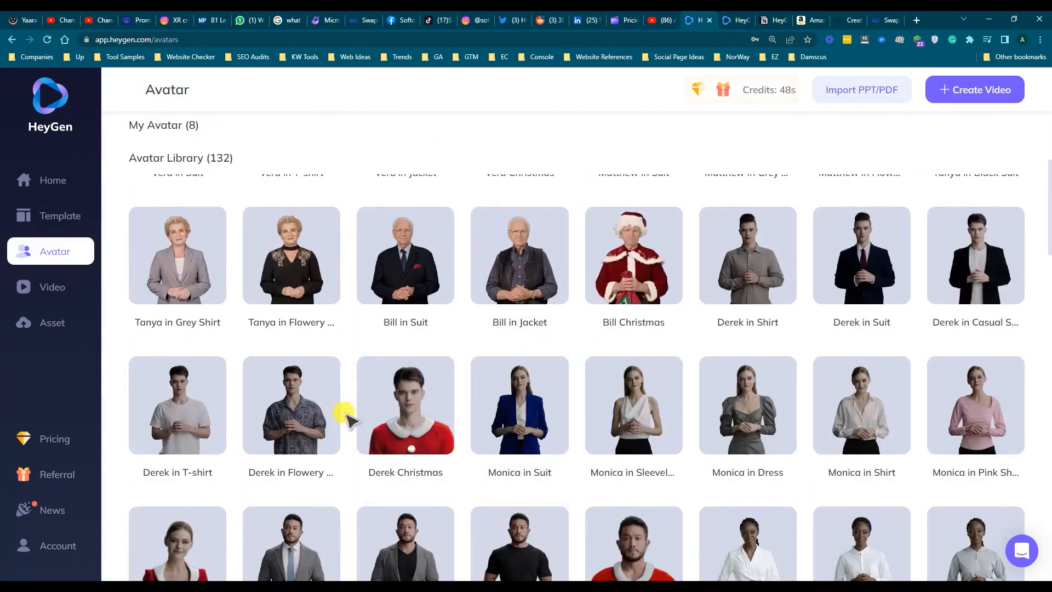
pyautogui.click(399, 408)
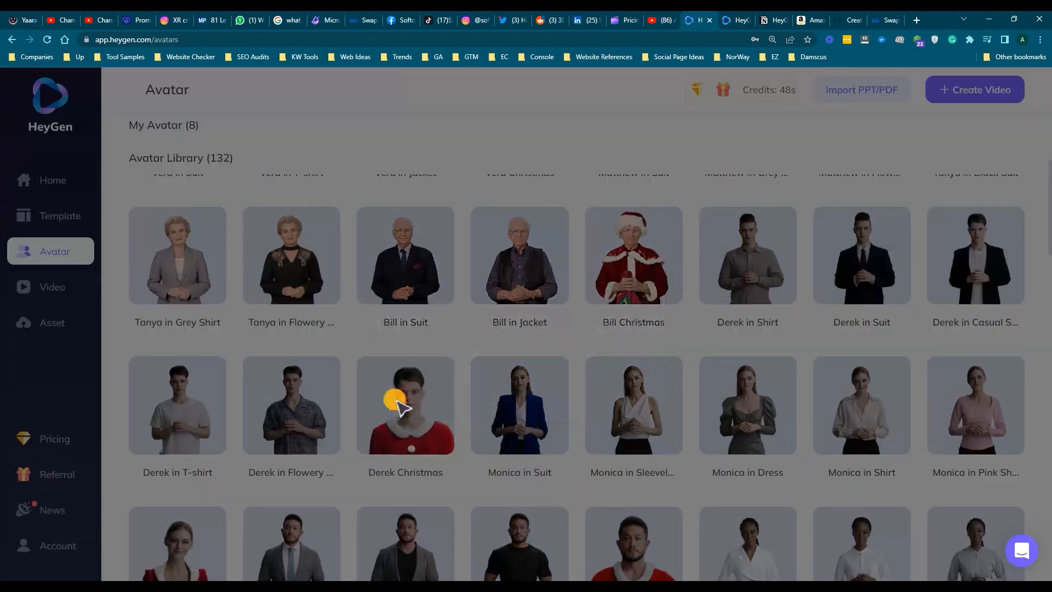
pyautogui.click(451, 519)
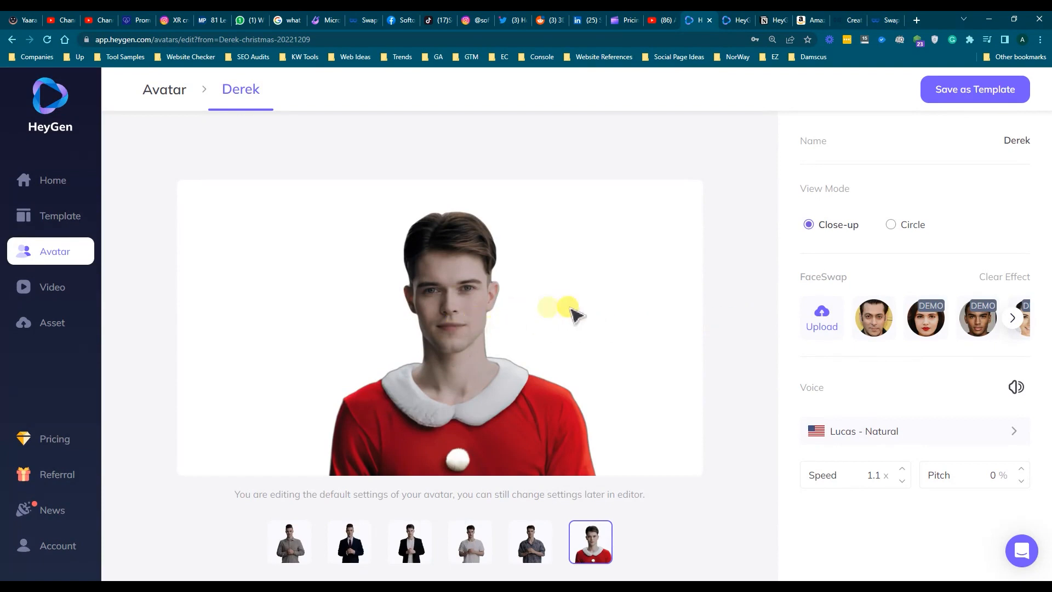
pyautogui.click(897, 224)
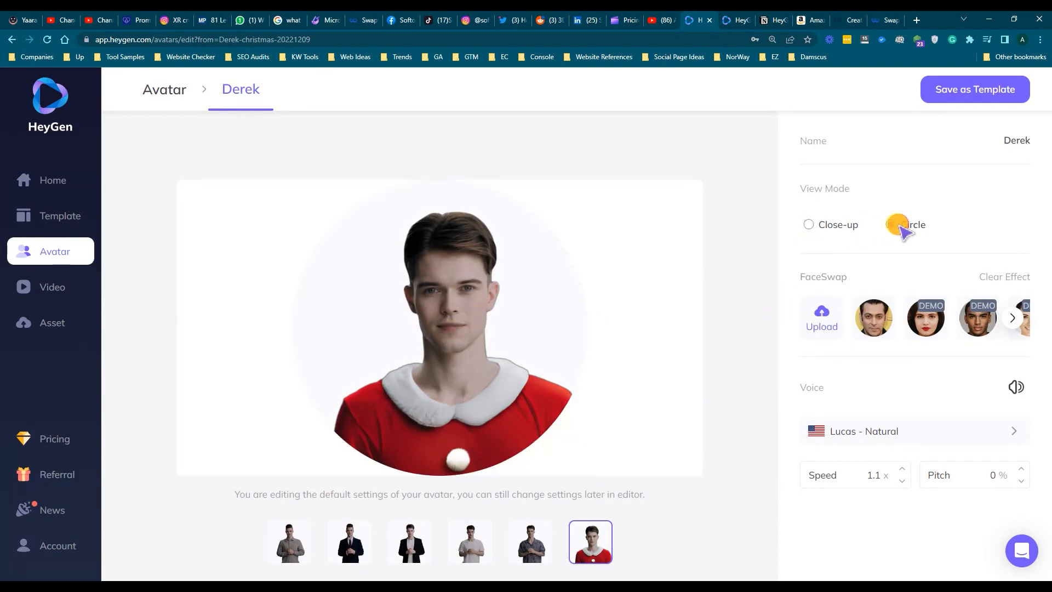
pyautogui.click(817, 225)
pyautogui.click(908, 224)
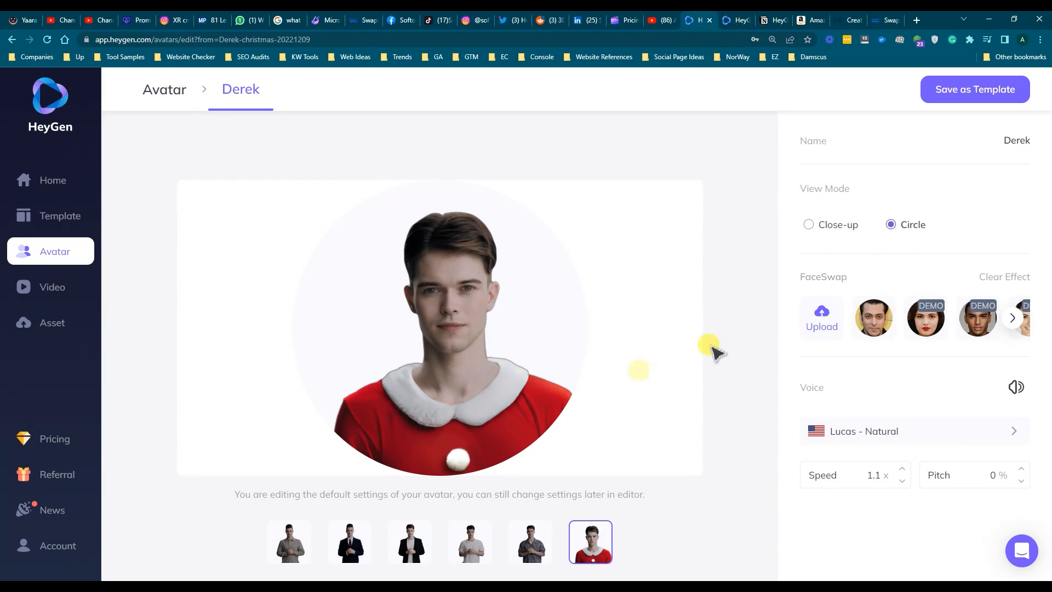
# Upload a face photo for FaceSwap, apply the yellow-background face to Derek instead, and save the avatar as a template.
pyautogui.click(821, 323)
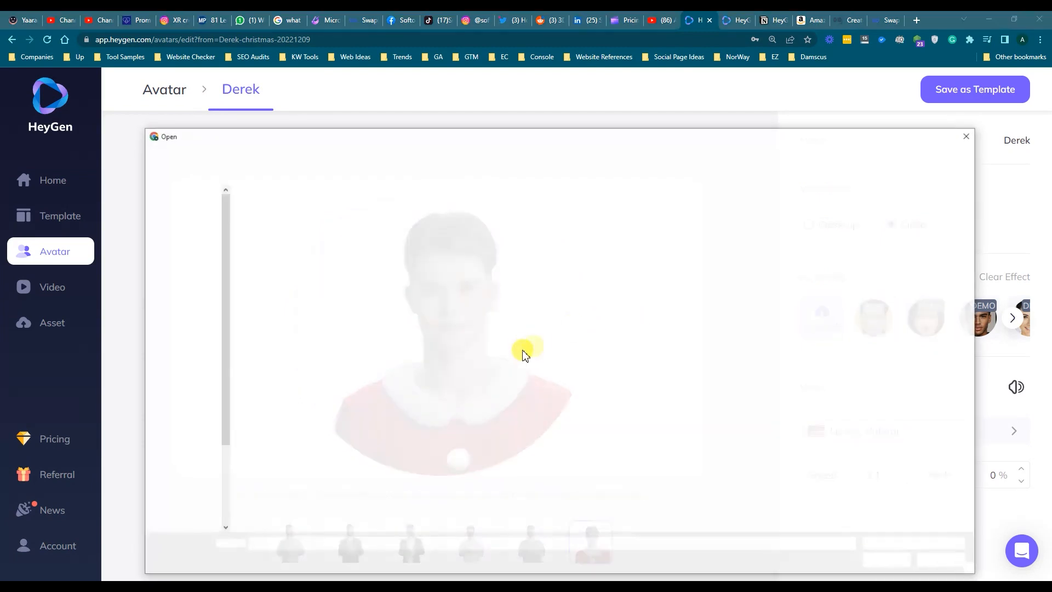
pyautogui.doubleClick(345, 424)
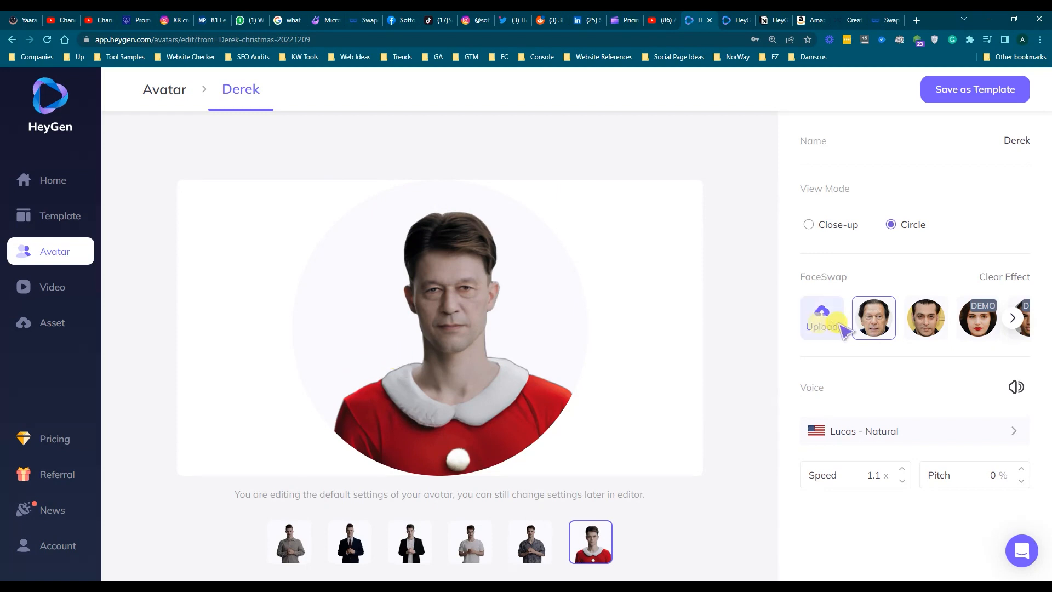
pyautogui.click(931, 326)
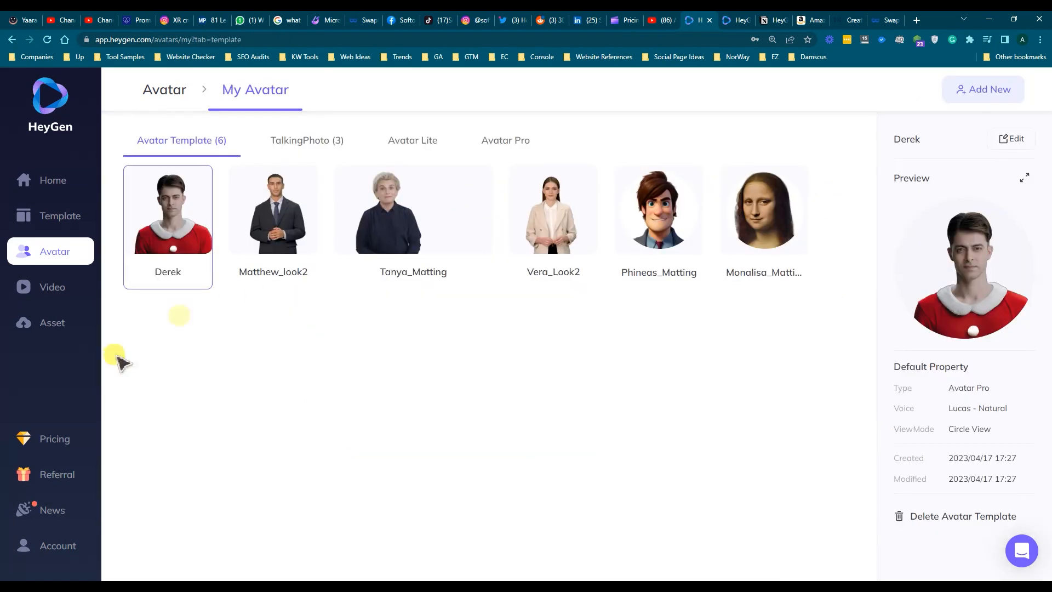
# Open the 12-second furniture video from the video list for editing as a new video.
pyautogui.click(56, 290)
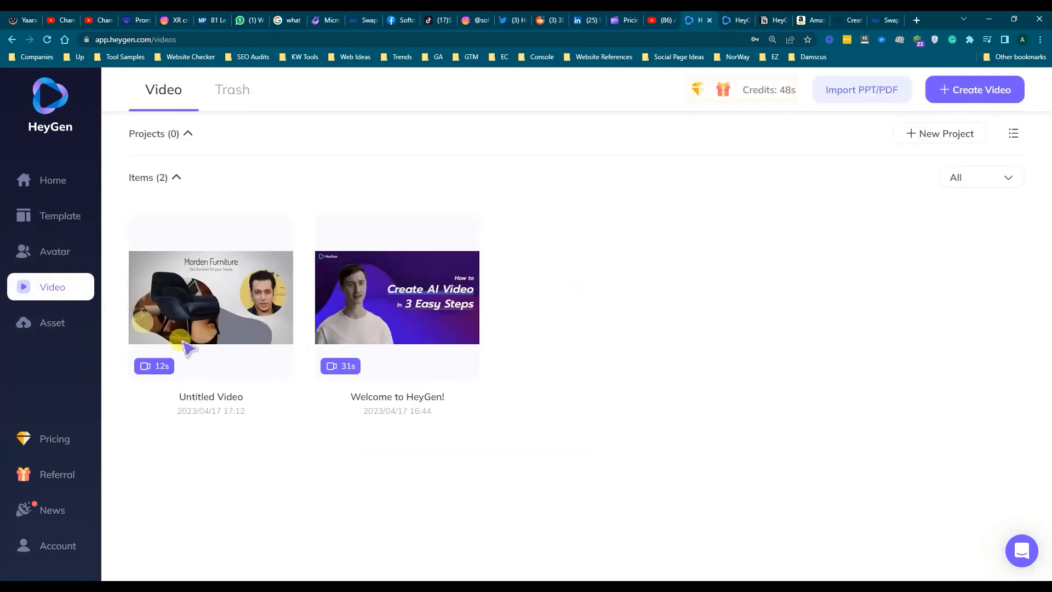
pyautogui.click(280, 232)
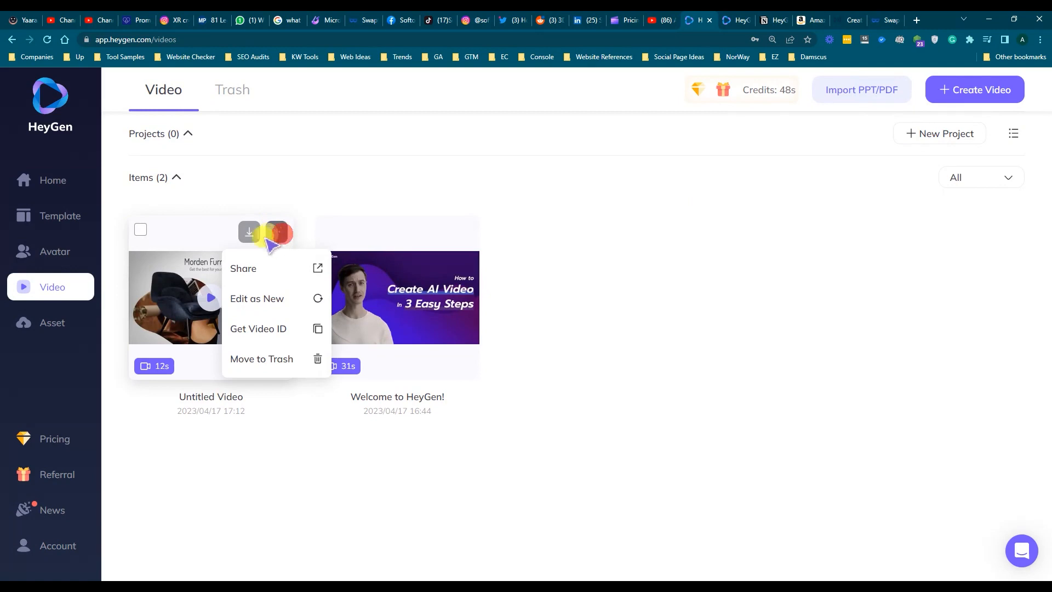
pyautogui.click(272, 304)
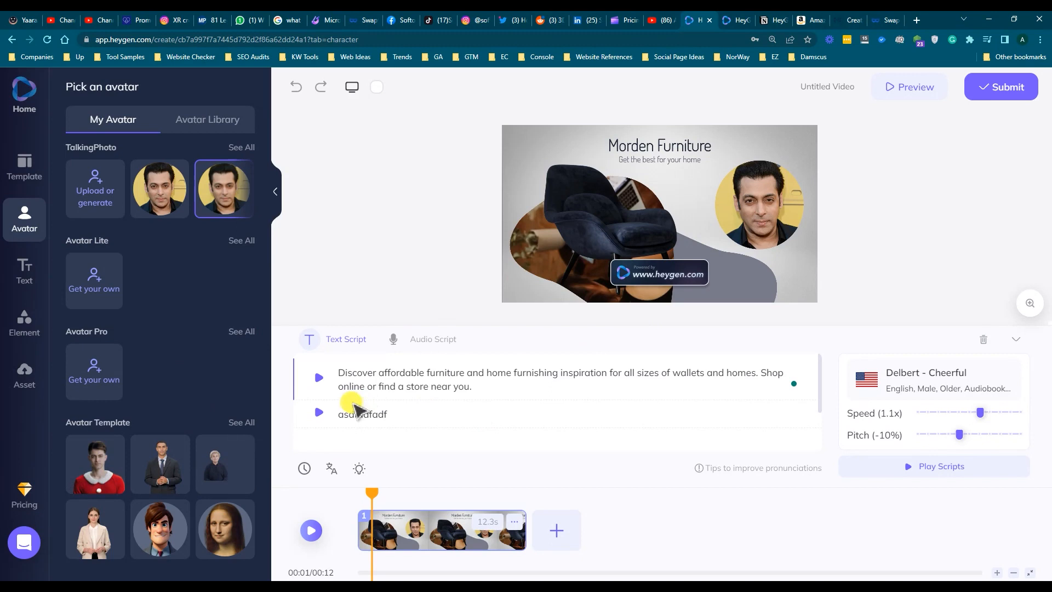
# Replace the scene's presenter with the saved Derek avatar template and switch it from Circle View to Close-up.
pyautogui.click(102, 469)
pyautogui.click(751, 207)
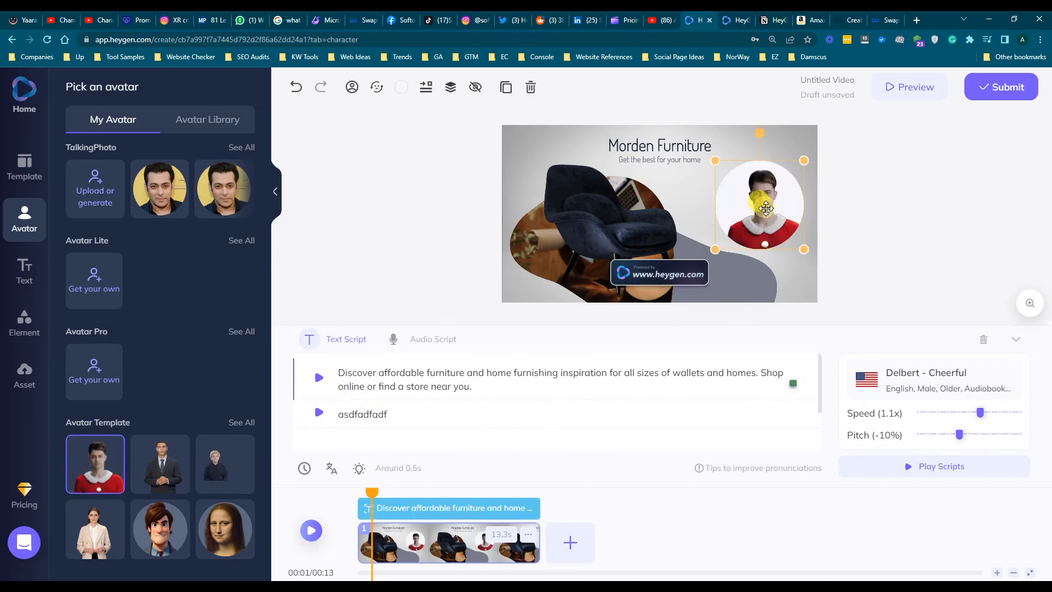
pyautogui.rightClick(765, 207)
pyautogui.moveTo(798, 225)
pyautogui.click(954, 212)
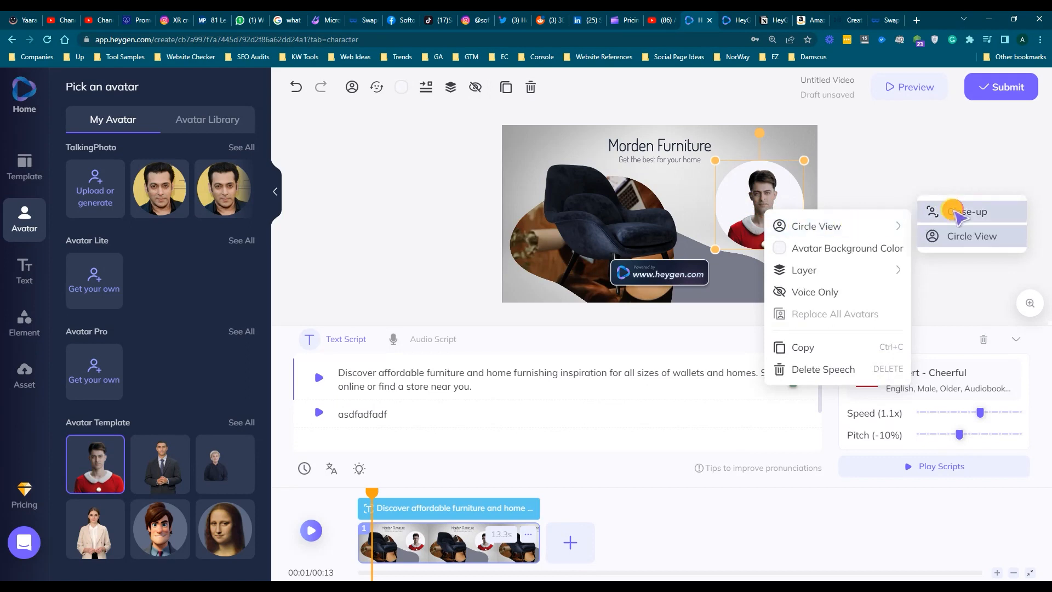
pyautogui.click(833, 229)
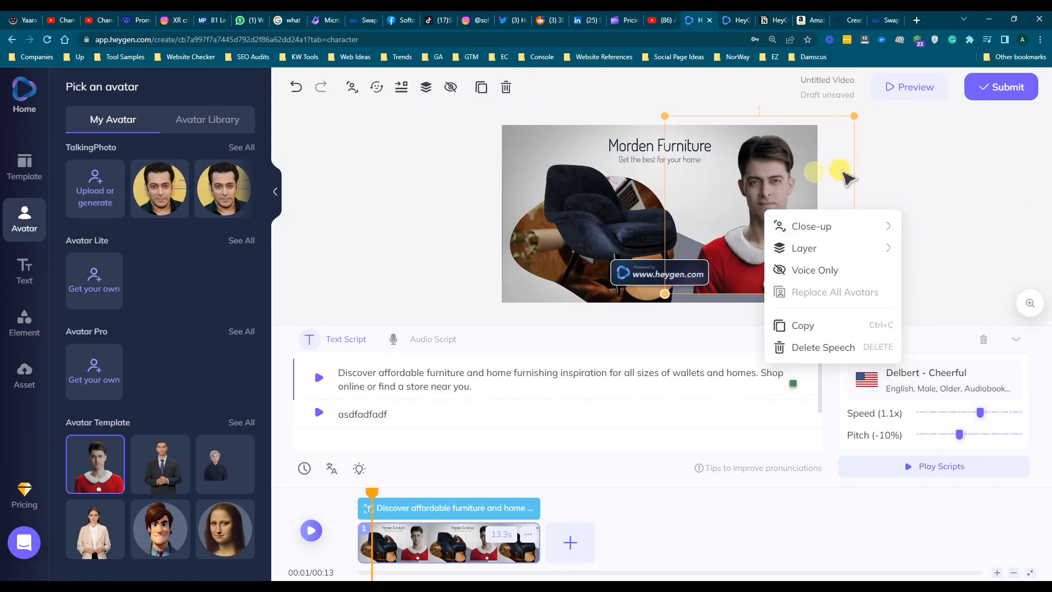
pyautogui.click(915, 170)
# Delete the filler text below the opening furniture paragraph of the script.
pyautogui.click(392, 412)
pyautogui.doubleClick(361, 414)
pyautogui.press('BackSpace')
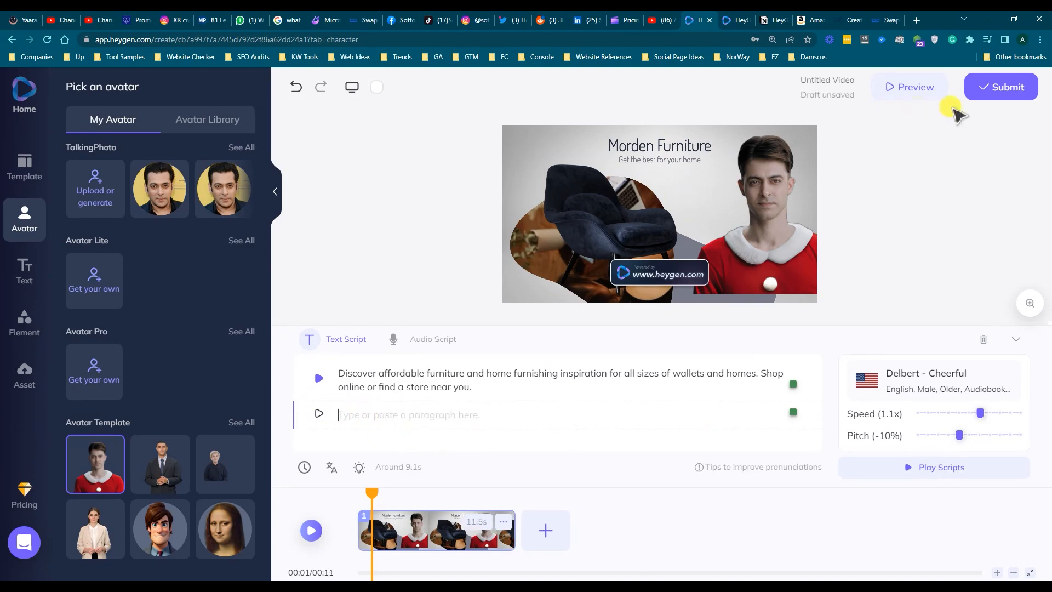
# Preview the edited furniture video and submit it for production.
pyautogui.click(911, 87)
pyautogui.click(525, 325)
pyautogui.click(527, 325)
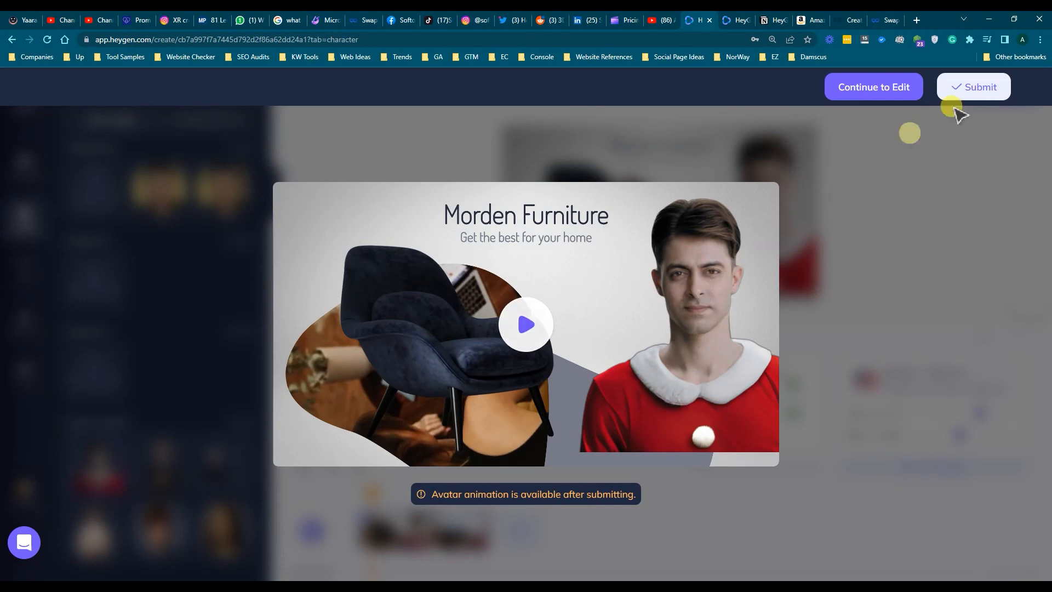
pyautogui.click(969, 87)
pyautogui.click(579, 379)
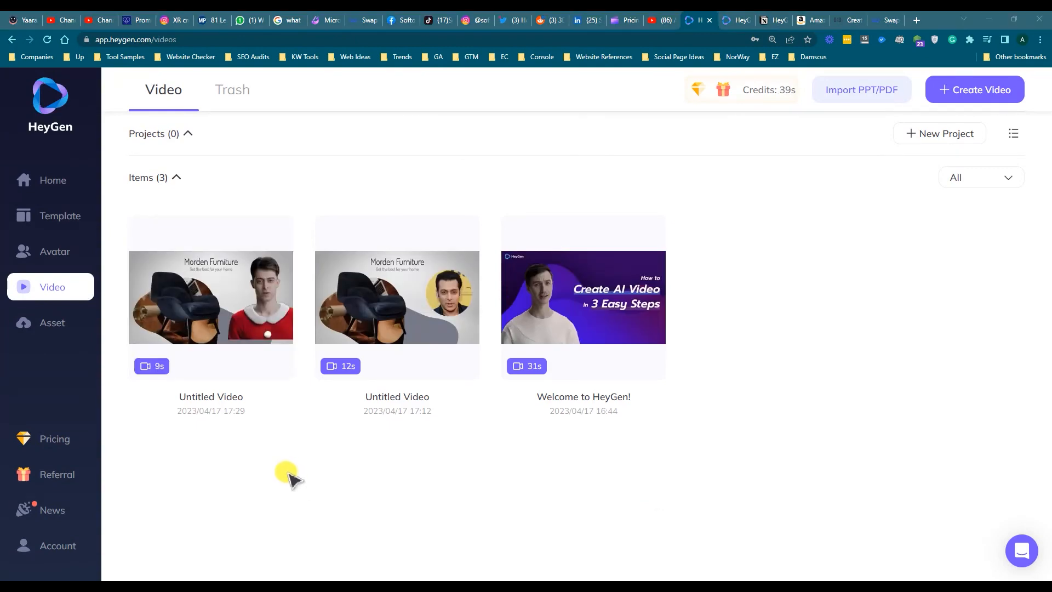
# Open the finished 9-second furniture video, play it and pause partway through.
pyautogui.moveTo(234, 302)
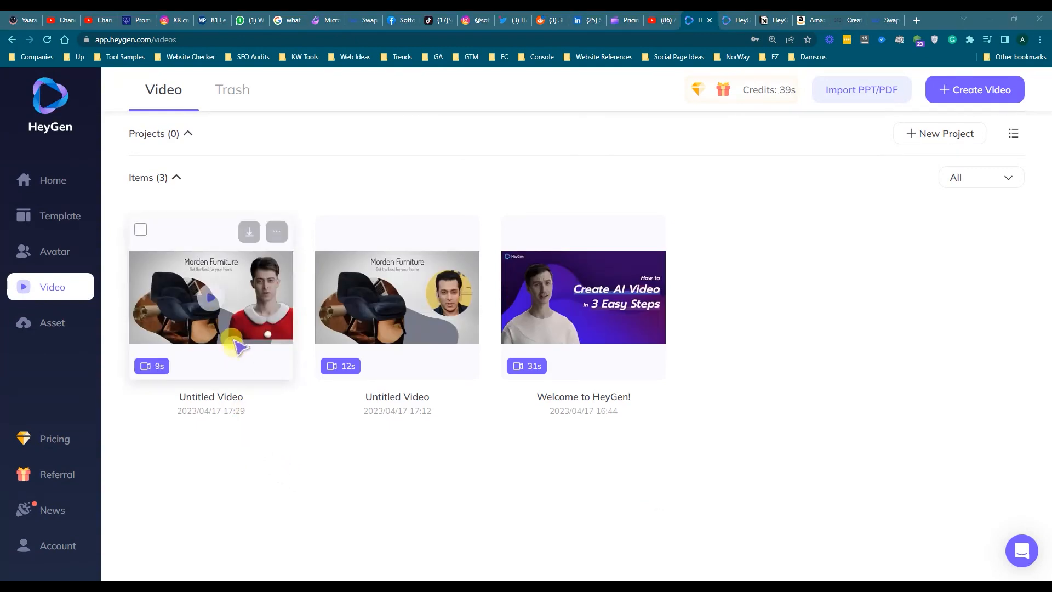
pyautogui.click(211, 301)
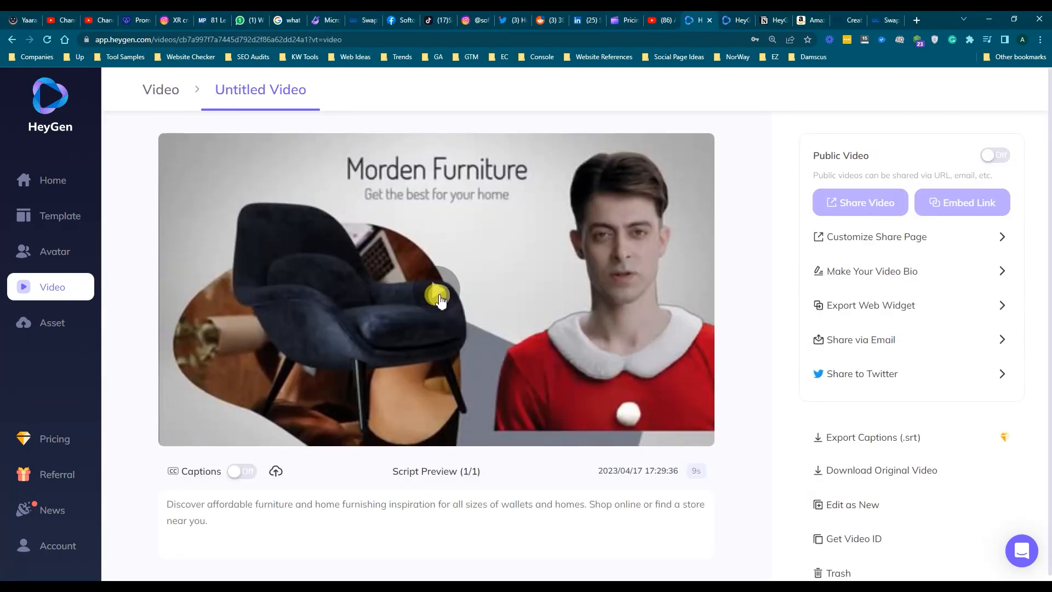
pyautogui.click(438, 296)
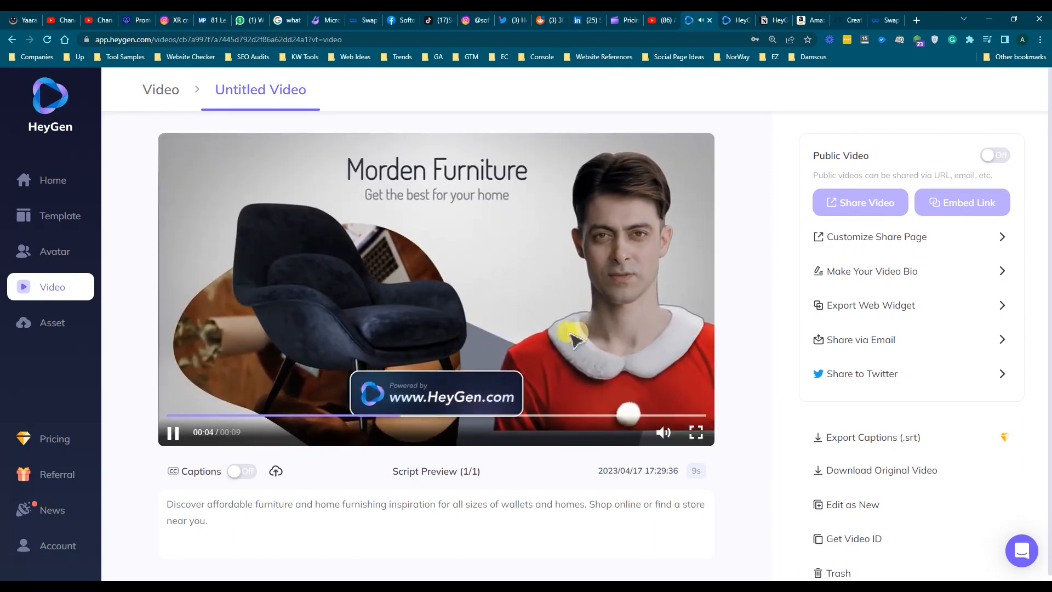
pyautogui.click(173, 436)
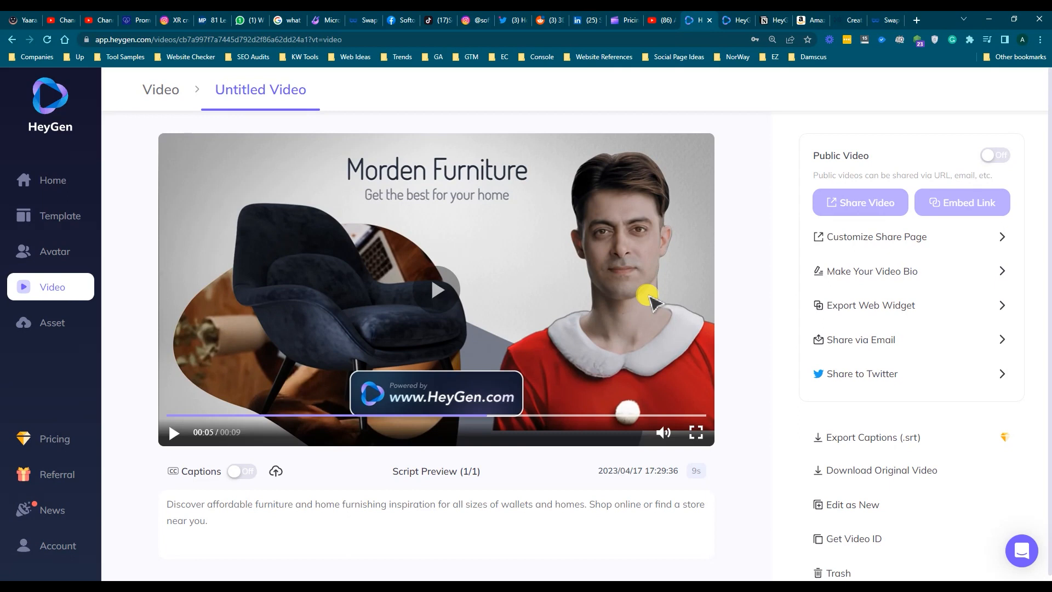
# Open the URL to Video generator from the home page.
pyautogui.click(46, 179)
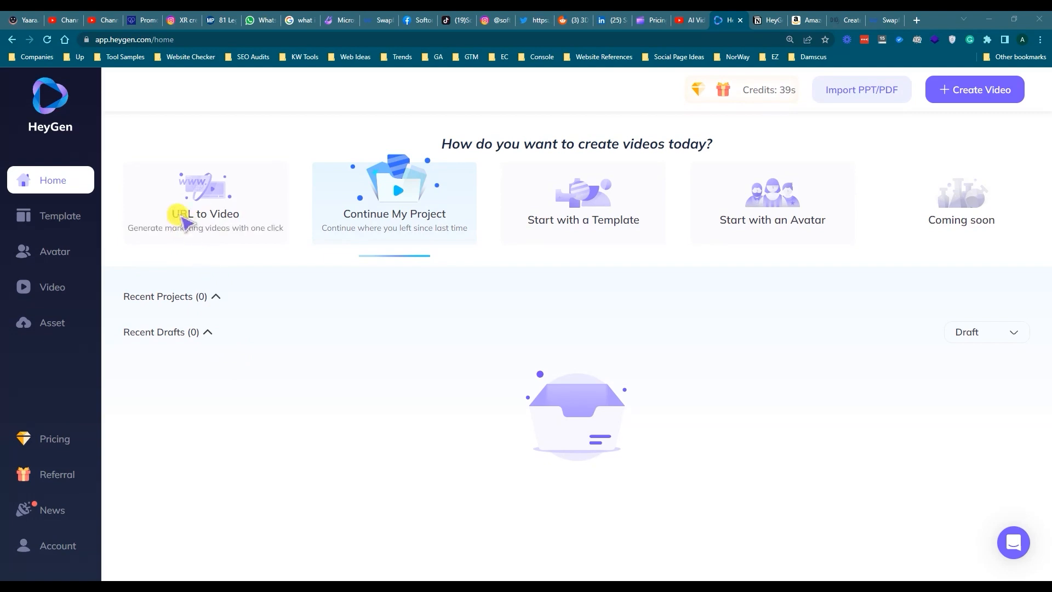
pyautogui.click(207, 215)
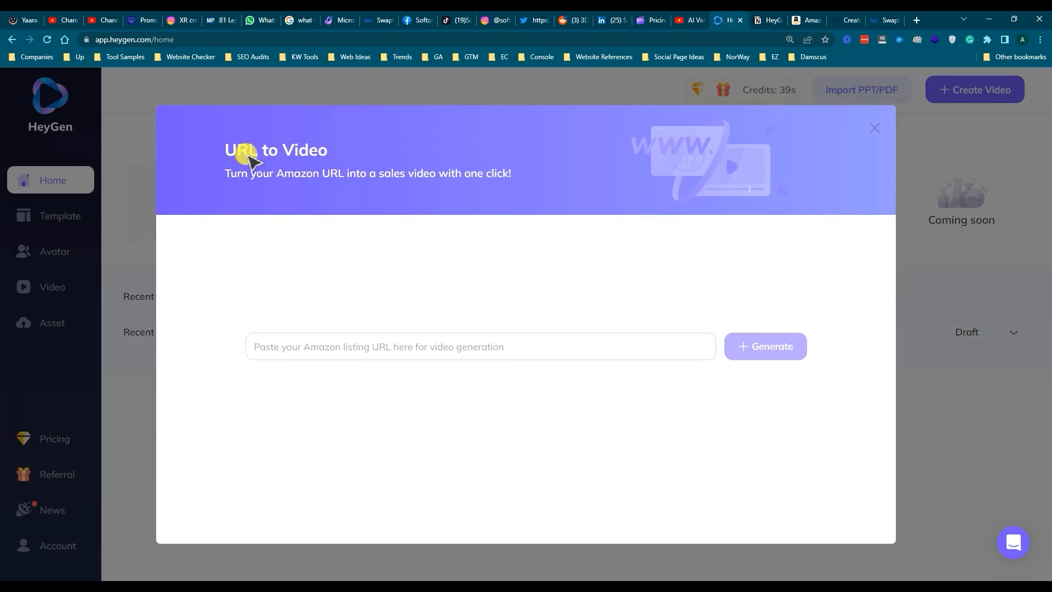
pyautogui.click(390, 344)
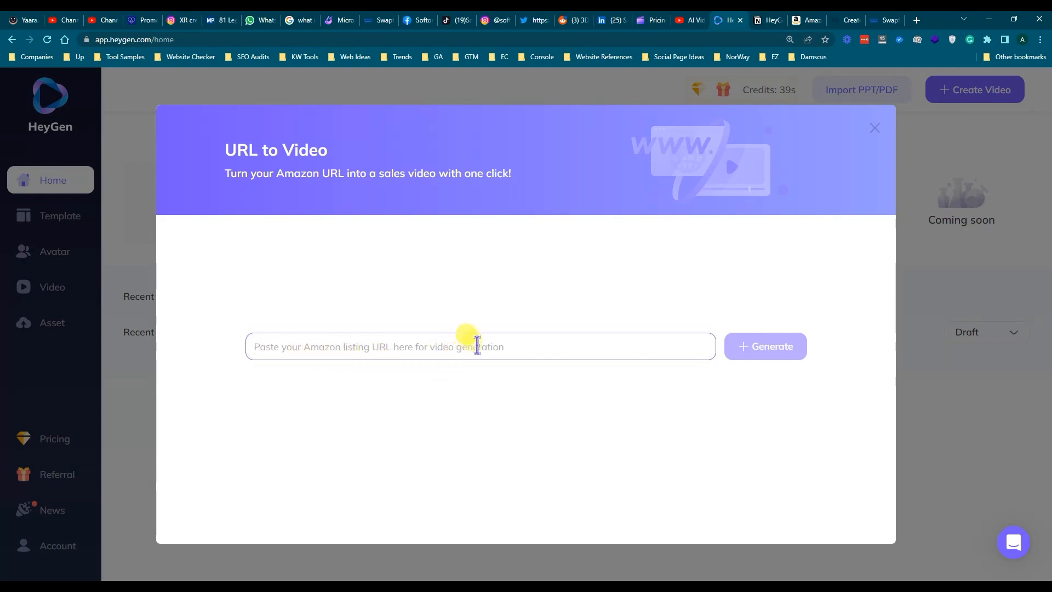
# Switch to the Amazon page for the Apple AirPods (2nd Generation) and copy its URL.
pyautogui.click(801, 21)
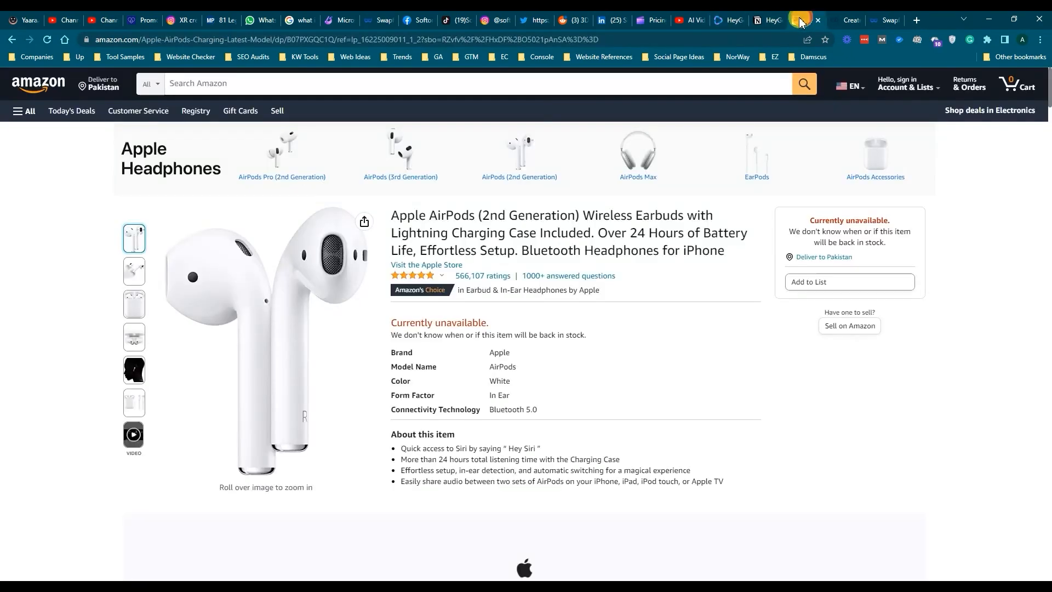
pyautogui.click(291, 39)
pyautogui.rightClick(293, 40)
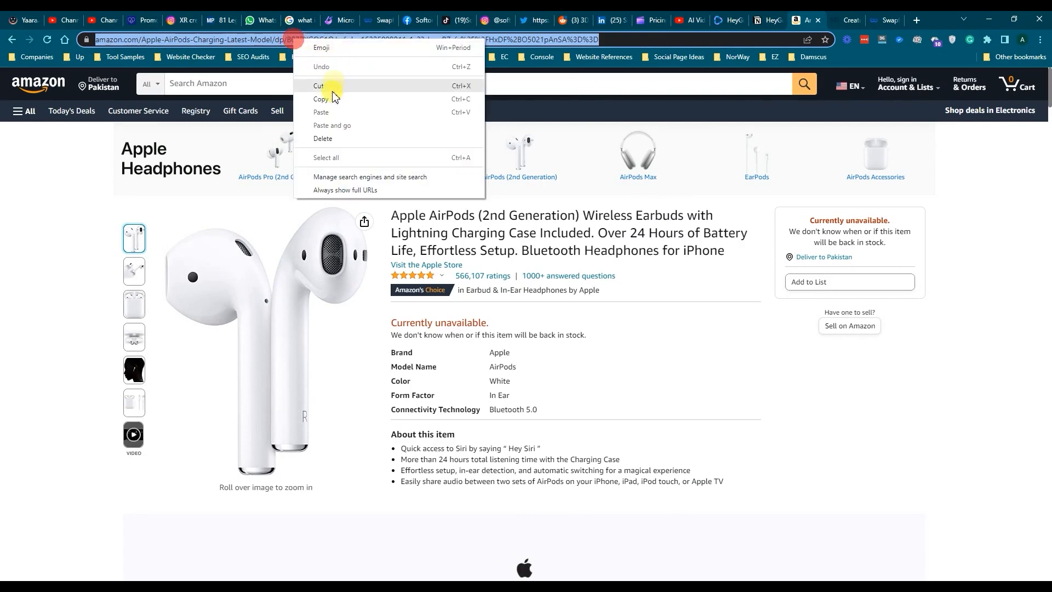
pyautogui.click(334, 98)
# Return to HeyGen, paste the copied Amazon listing URL and generate video drafts from it.
pyautogui.click(729, 20)
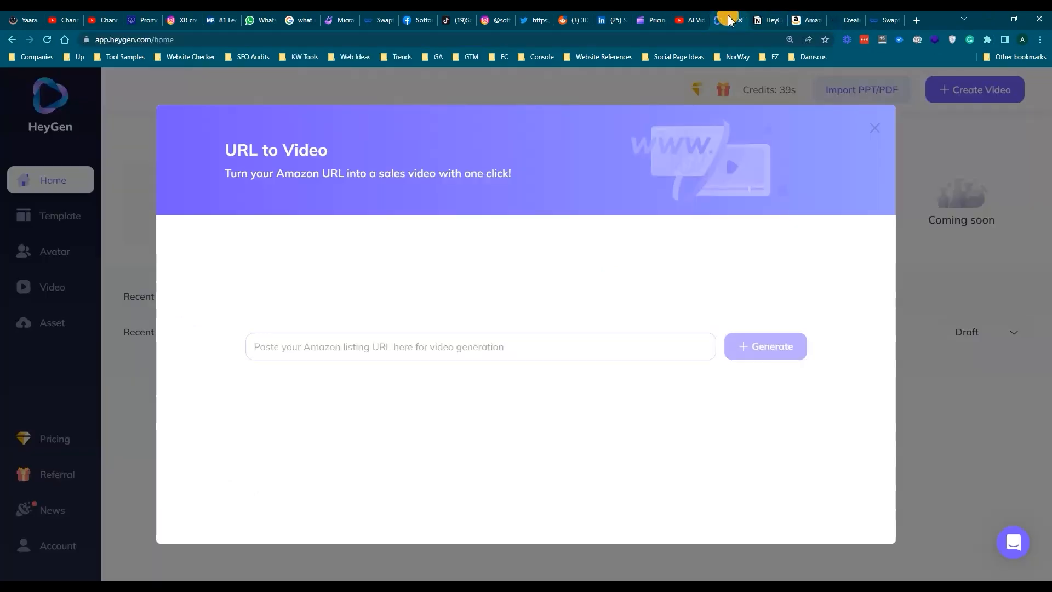
pyautogui.click(301, 345)
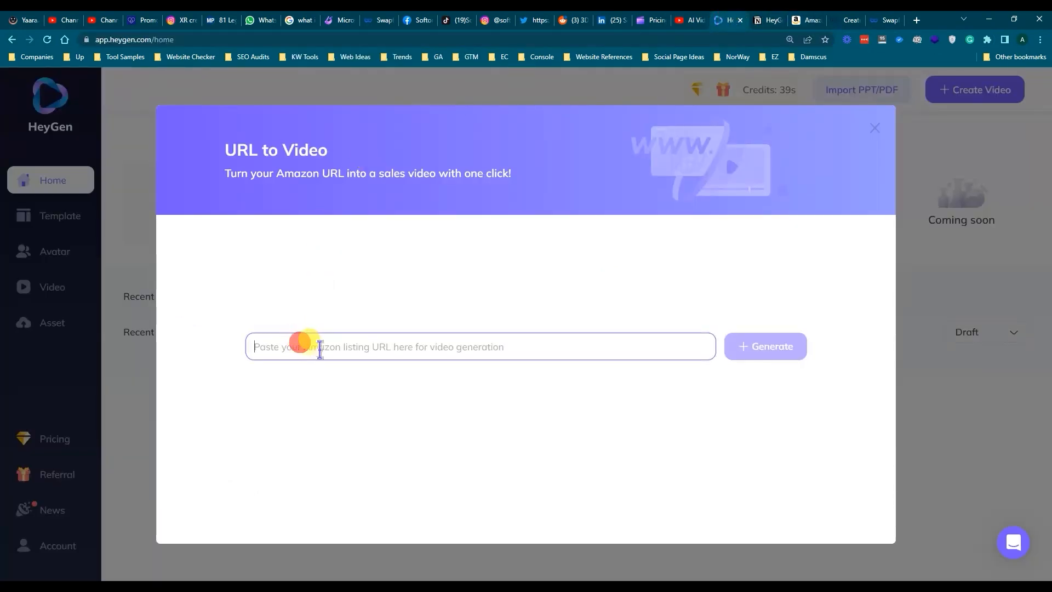
pyautogui.rightClick(320, 348)
pyautogui.click(359, 430)
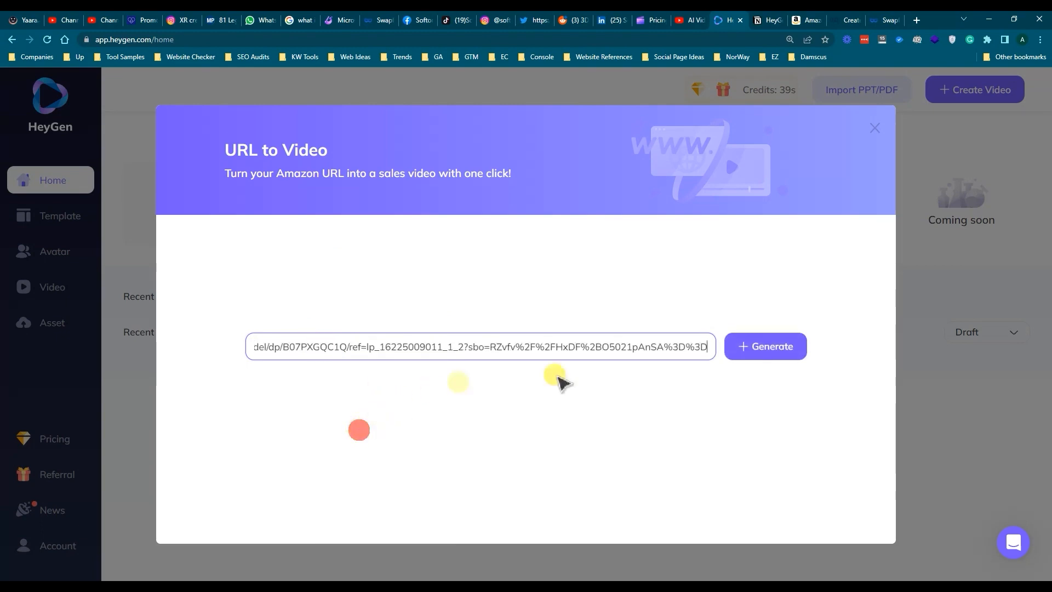
pyautogui.click(750, 353)
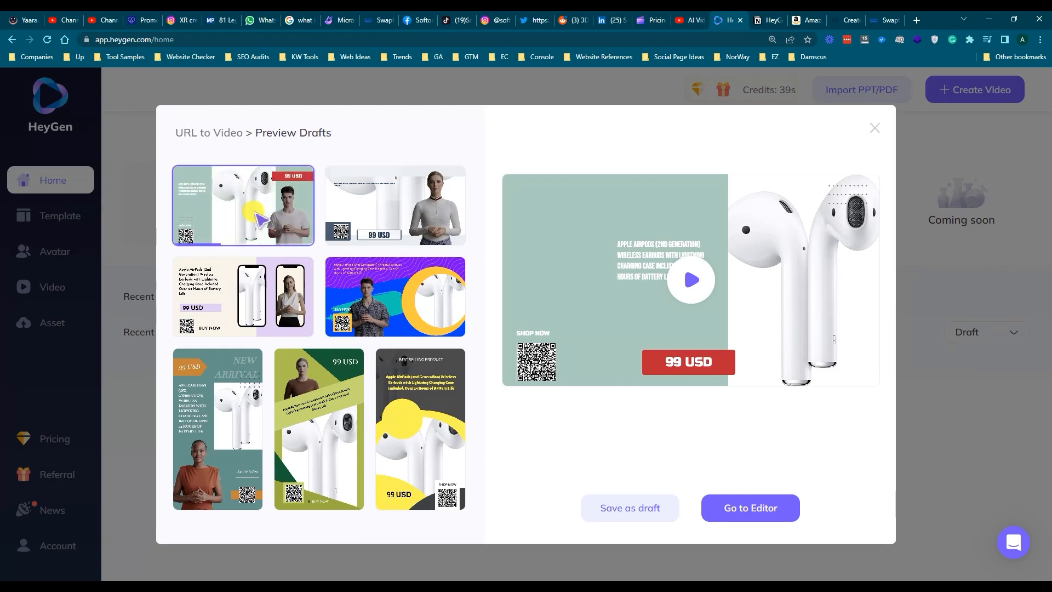
# Play the vertical teal "New Arrival" AirPods draft in the preview and pause it.
pyautogui.click(219, 411)
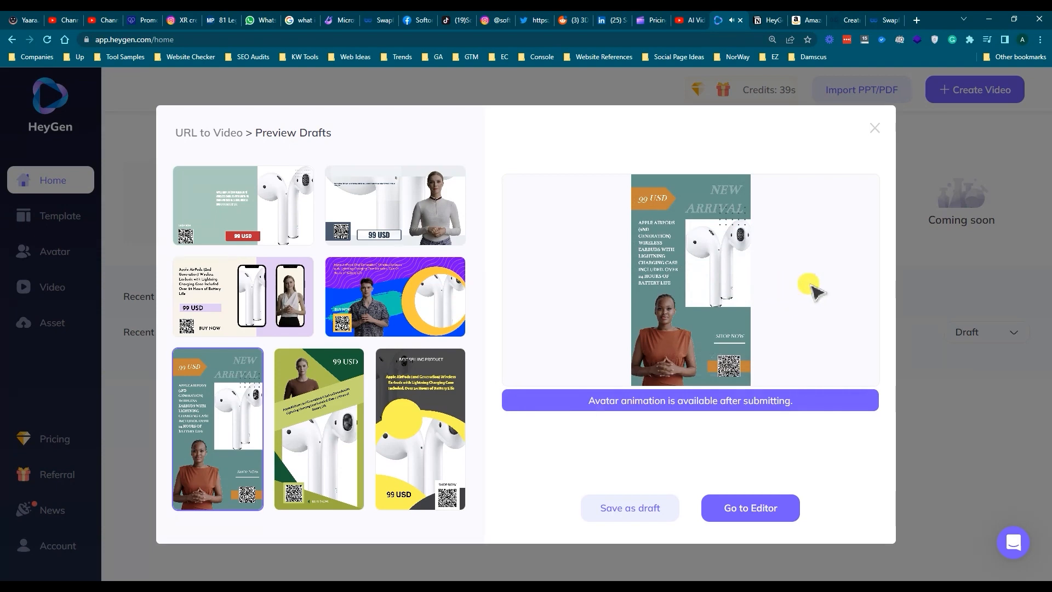
pyautogui.moveTo(707, 281)
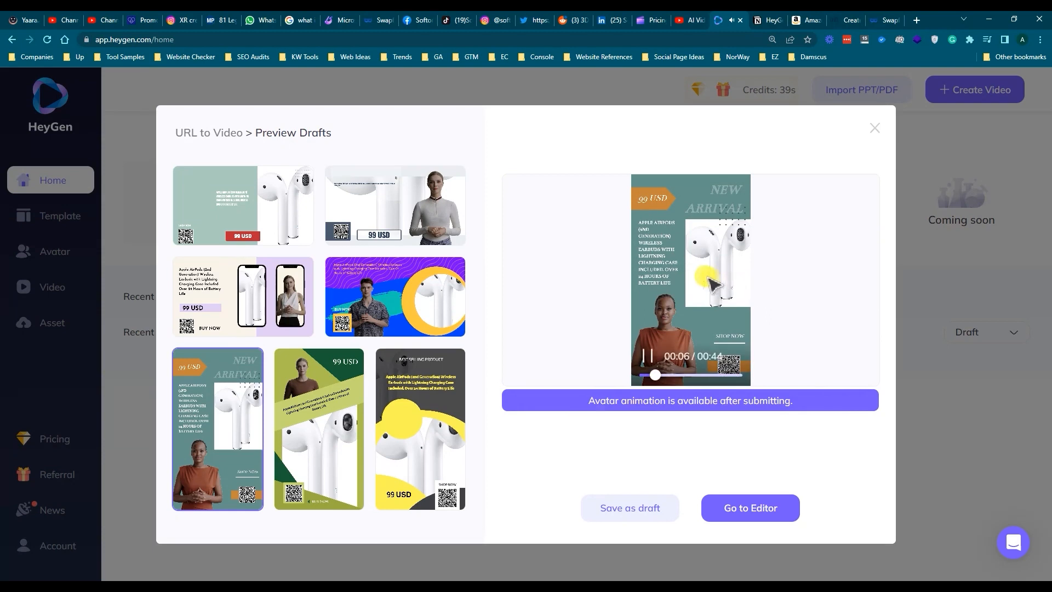
pyautogui.click(648, 358)
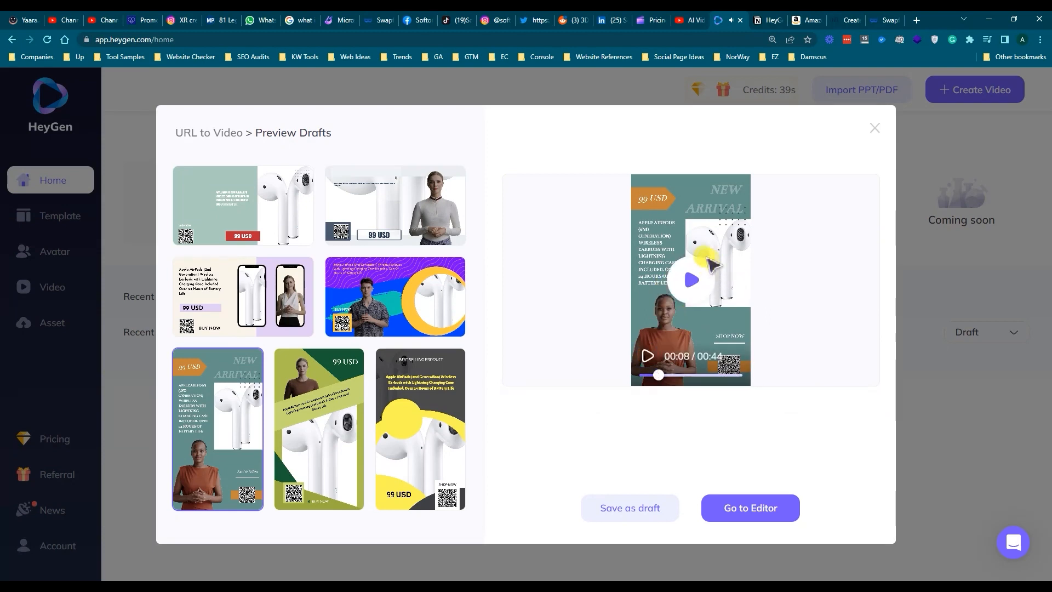